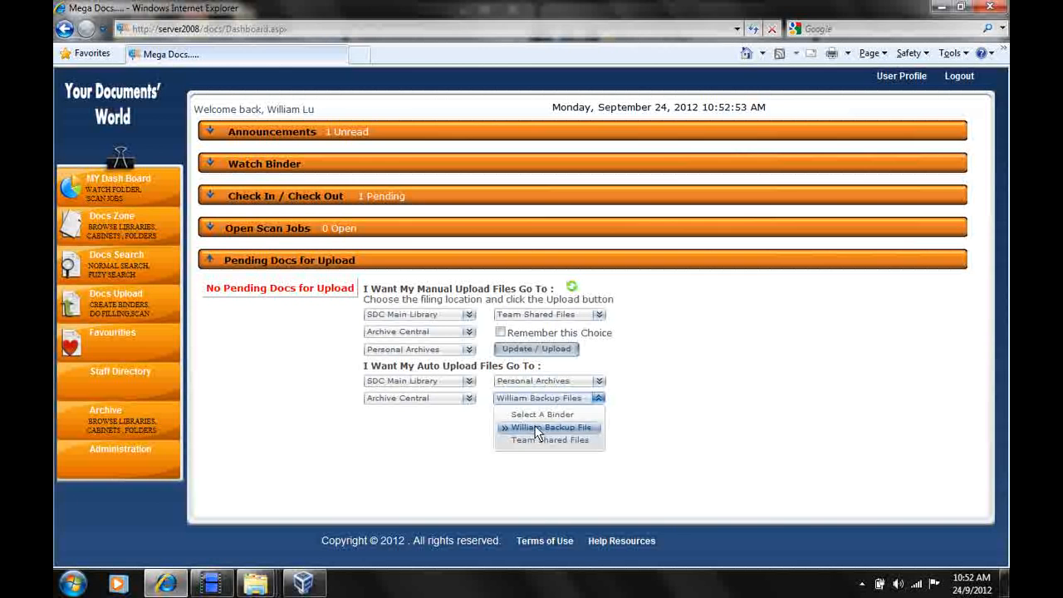
# Save the personal backup files binder in Personal Archives as the destination for auto upload files.
pyautogui.click(627, 434)
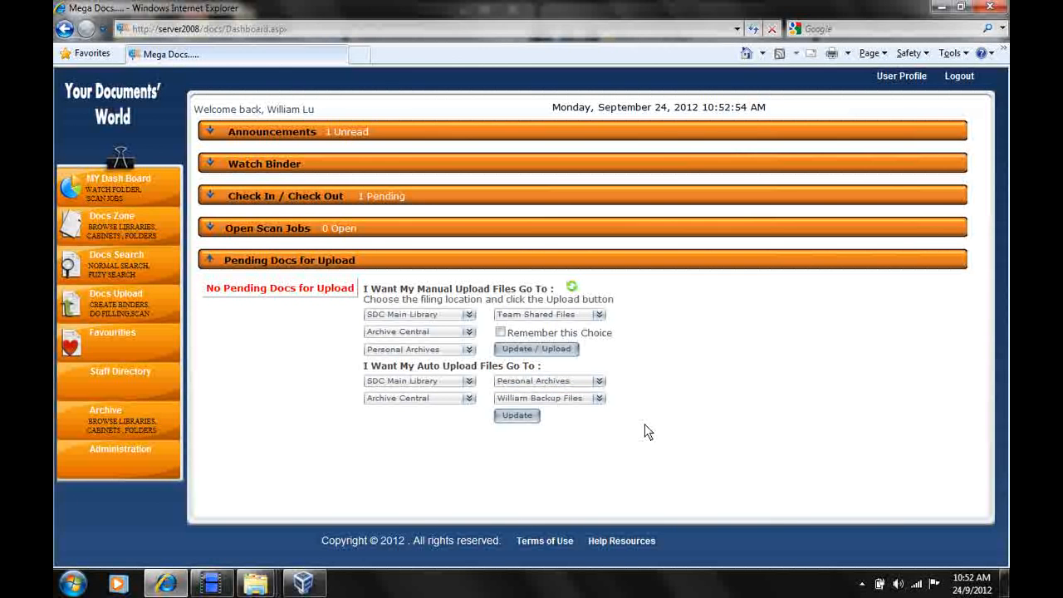
pyautogui.click(516, 421)
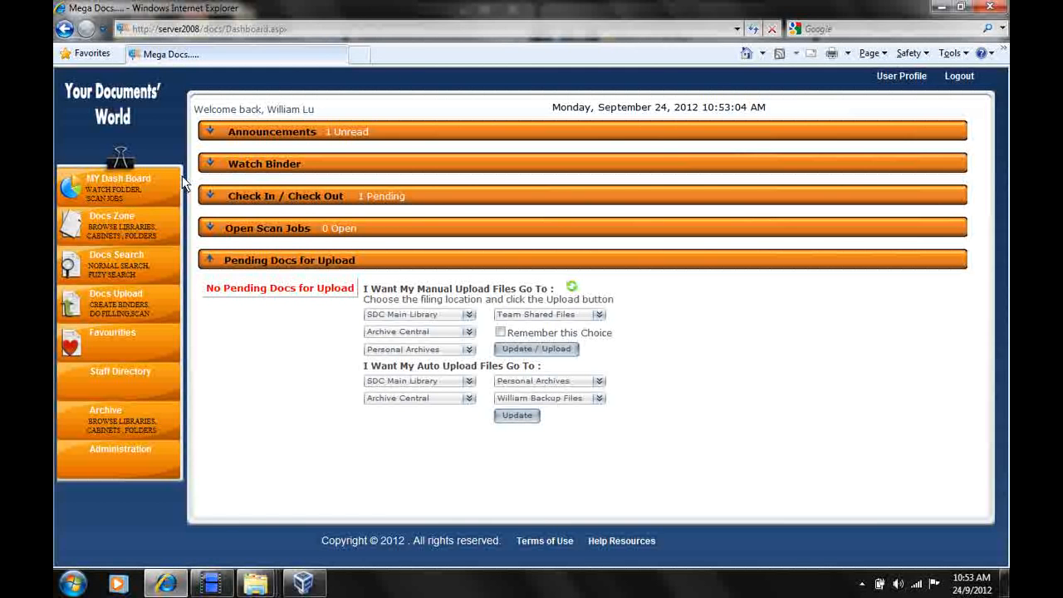
# Open Docs Zone and check the contents of the personal backup files binder.
pyautogui.click(115, 214)
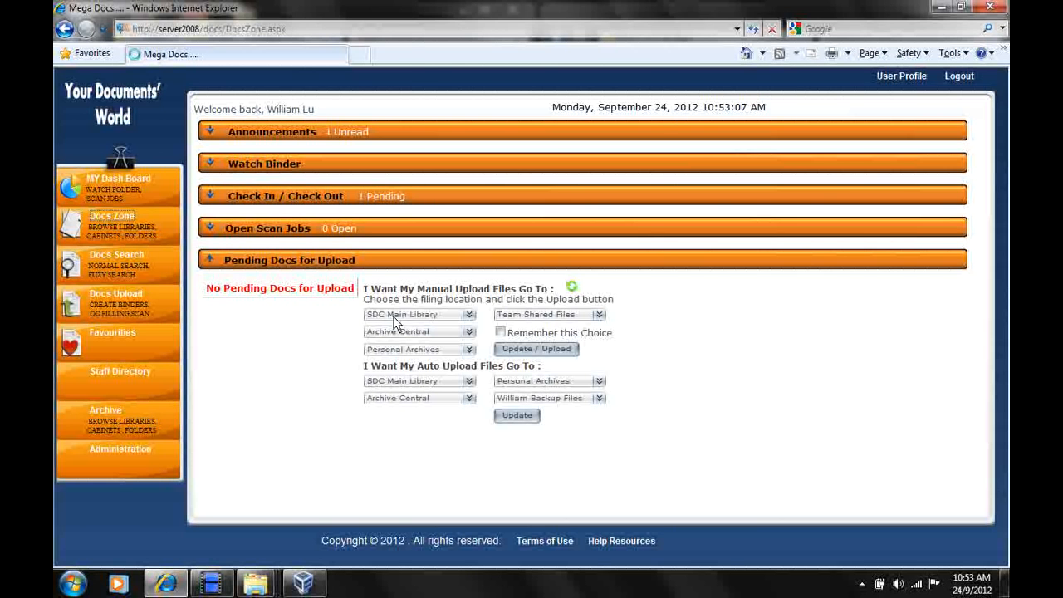
pyautogui.click(516, 415)
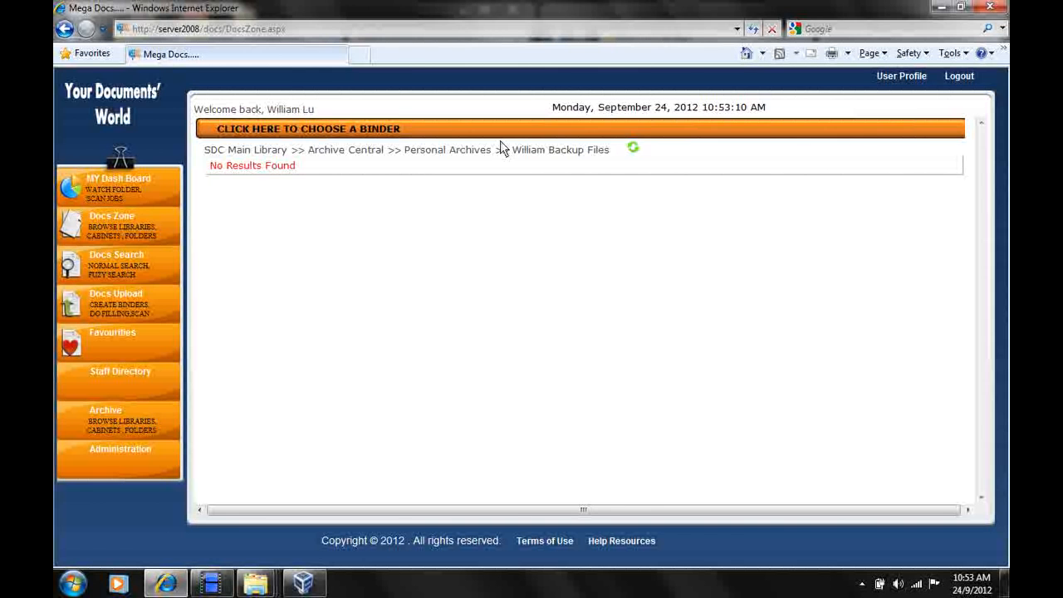
pyautogui.moveTo(508, 149); pyautogui.dragTo(602, 163)
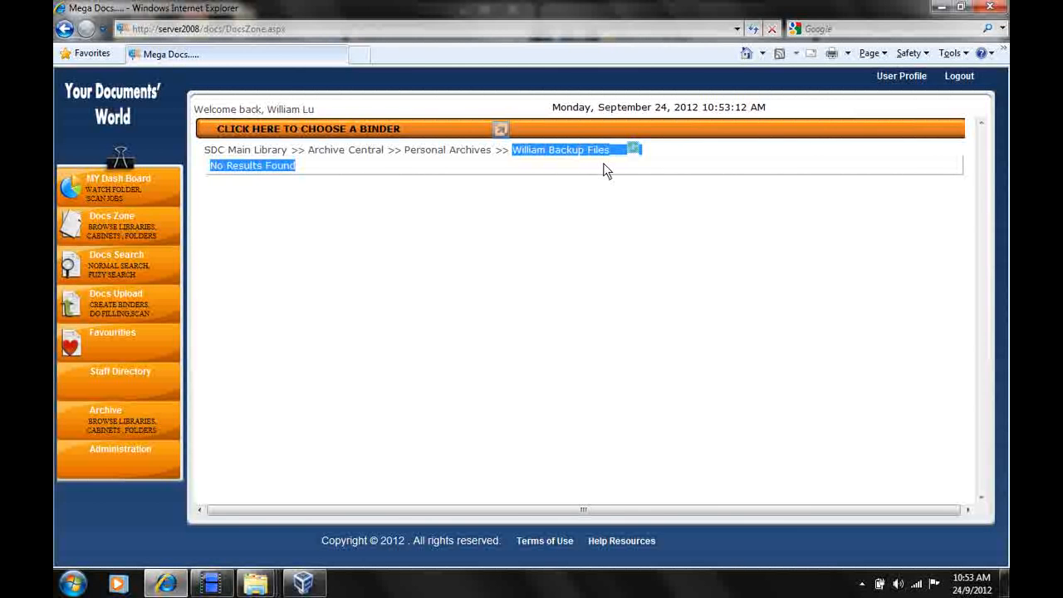
pyautogui.click(591, 169)
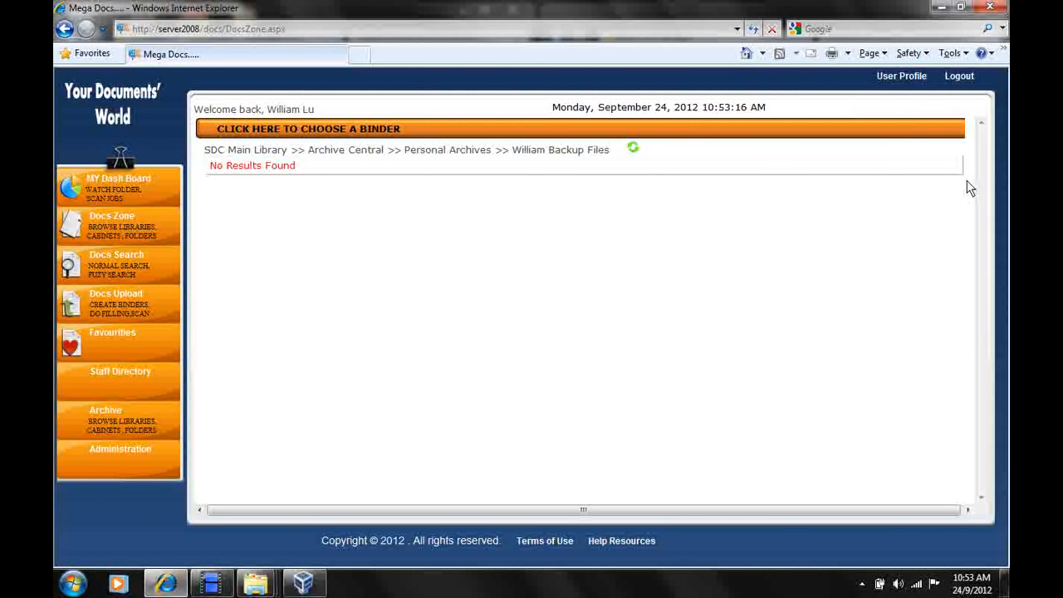
# Log out of Mega Docs and bring the two Windows Explorer windows in front of the browser.
pyautogui.click(962, 79)
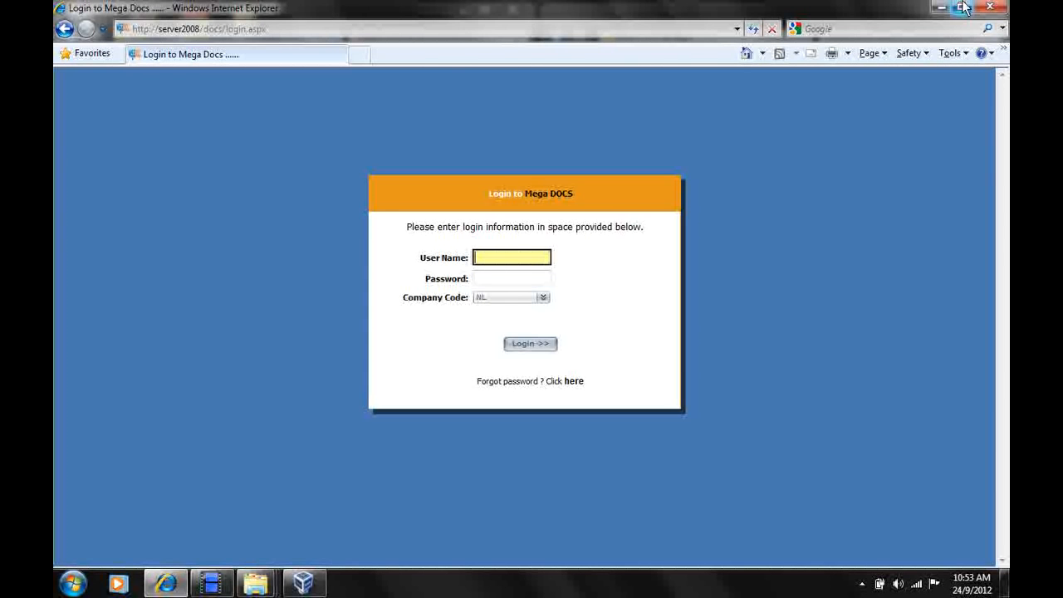
pyautogui.click(961, 9)
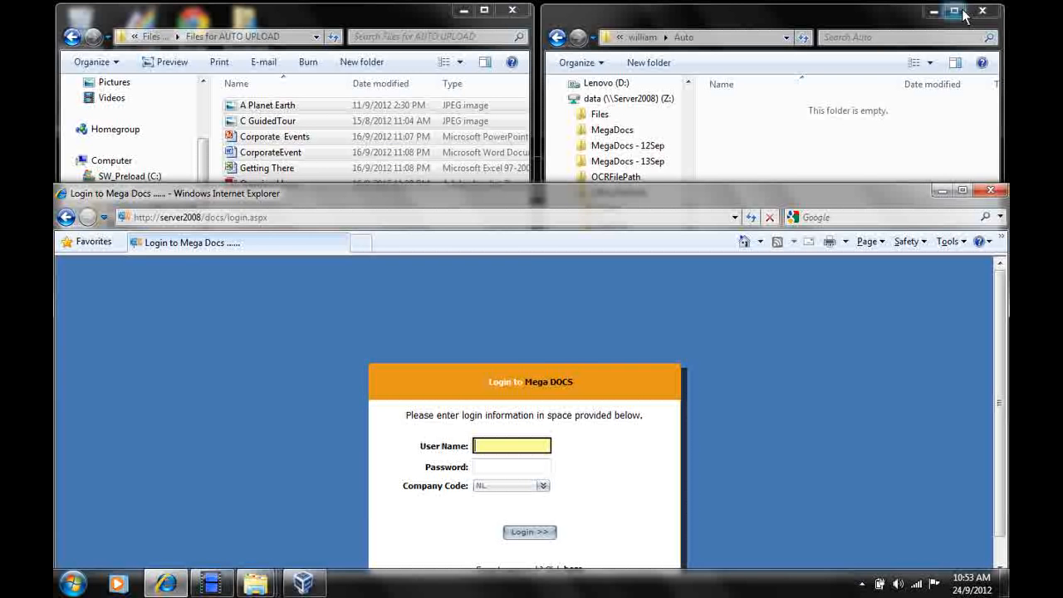
pyautogui.click(434, 18)
pyautogui.click(694, 31)
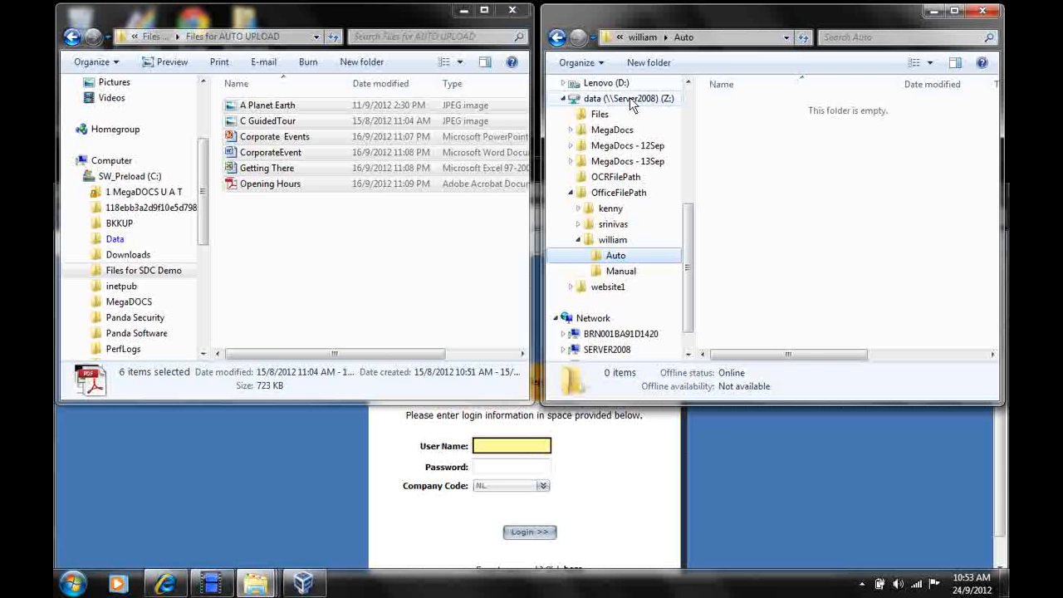
# Transfer all six files from Files for AUTO UPLOAD into the Auto subfolder of the personal folder under OfficeFilePath.
pyautogui.click(611, 241)
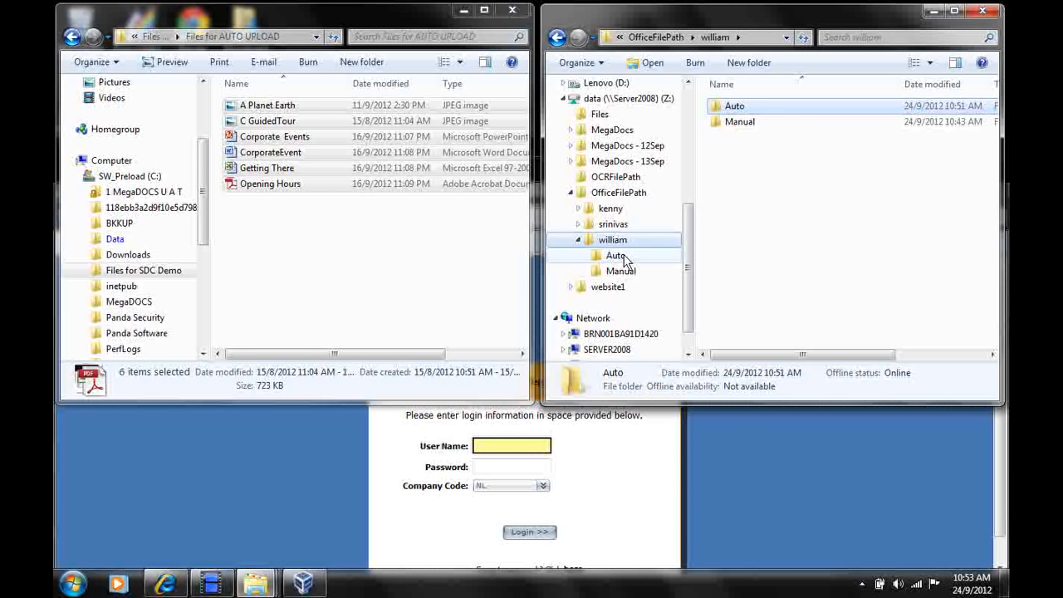
pyautogui.click(630, 272)
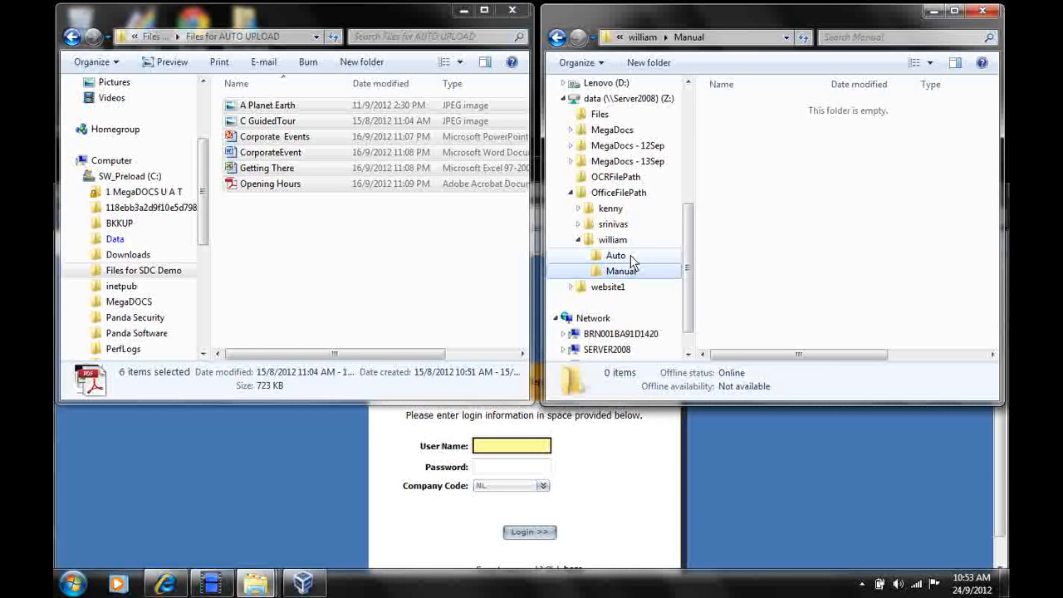
pyautogui.click(631, 257)
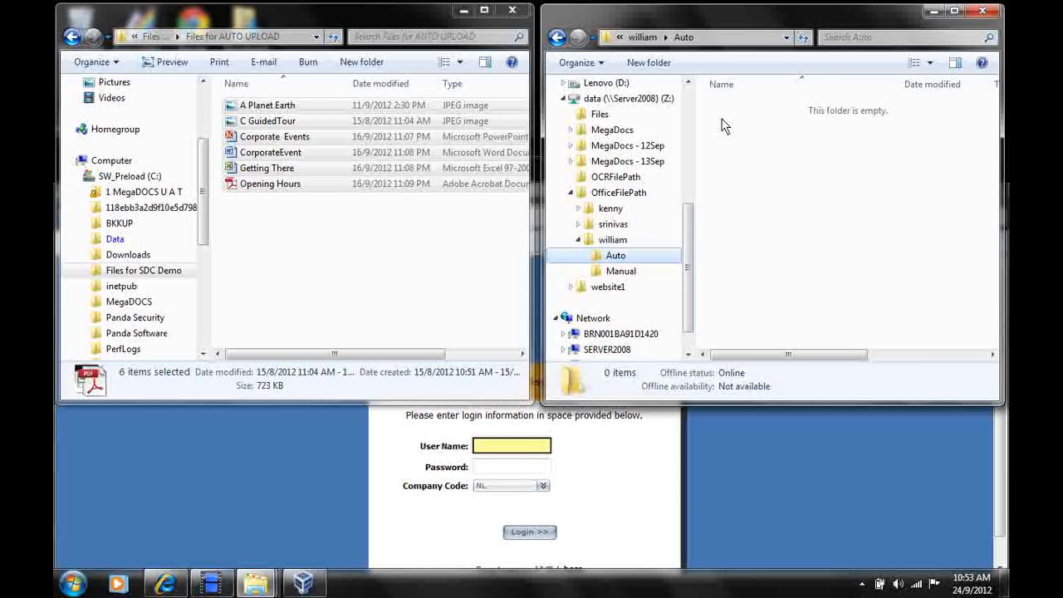
pyautogui.click(301, 14)
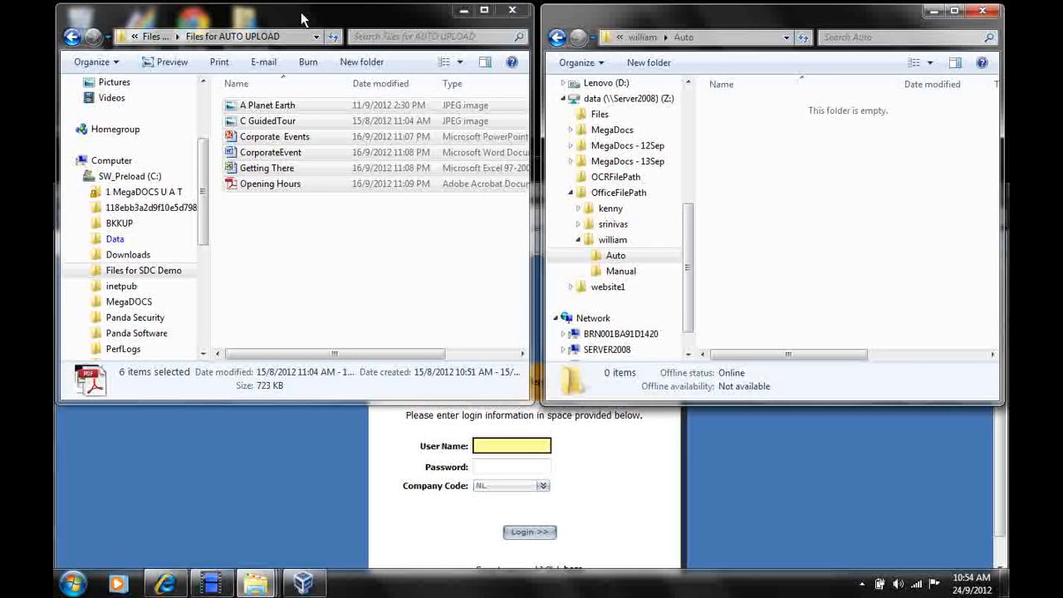
pyautogui.moveTo(323, 122); pyautogui.dragTo(817, 223)
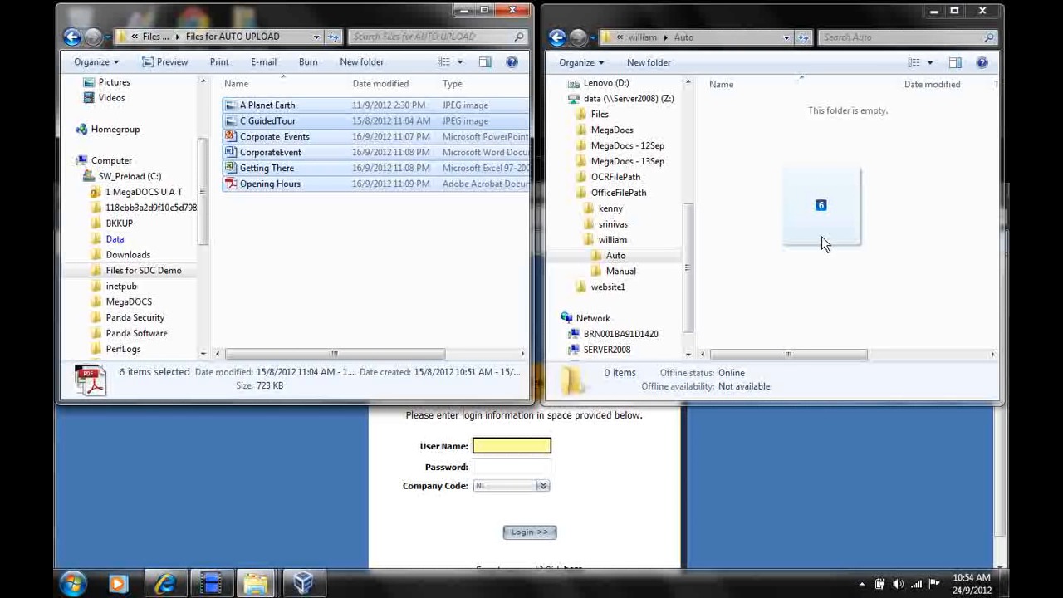
pyautogui.moveTo(821, 237); pyautogui.dragTo(821, 236)
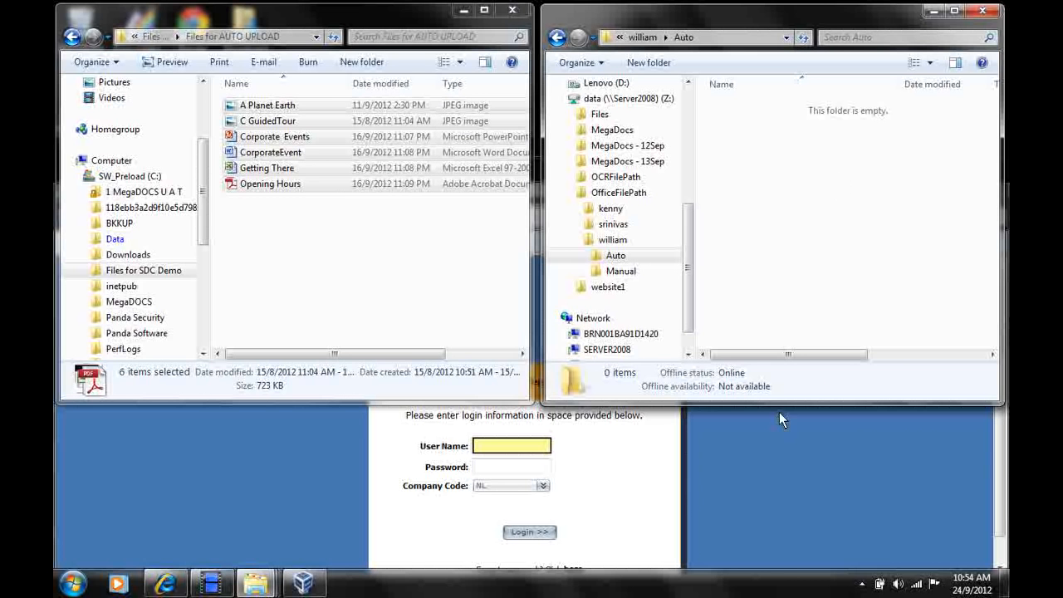
# Return to the maximized browser and log in to Mega Docs with the saved user name and the account password, company code NL.
pyautogui.click(507, 448)
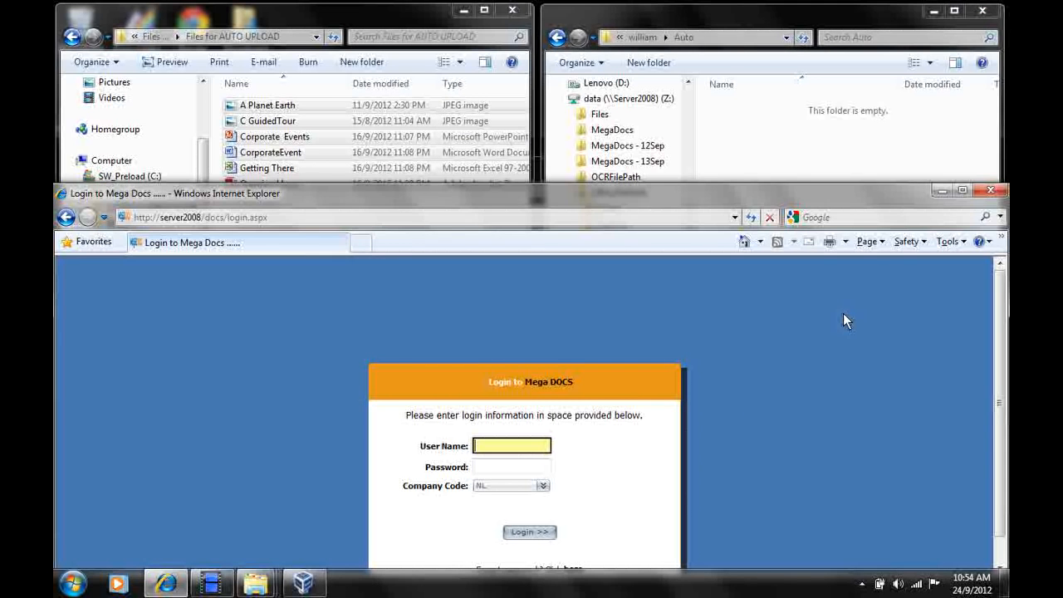
pyautogui.click(962, 191)
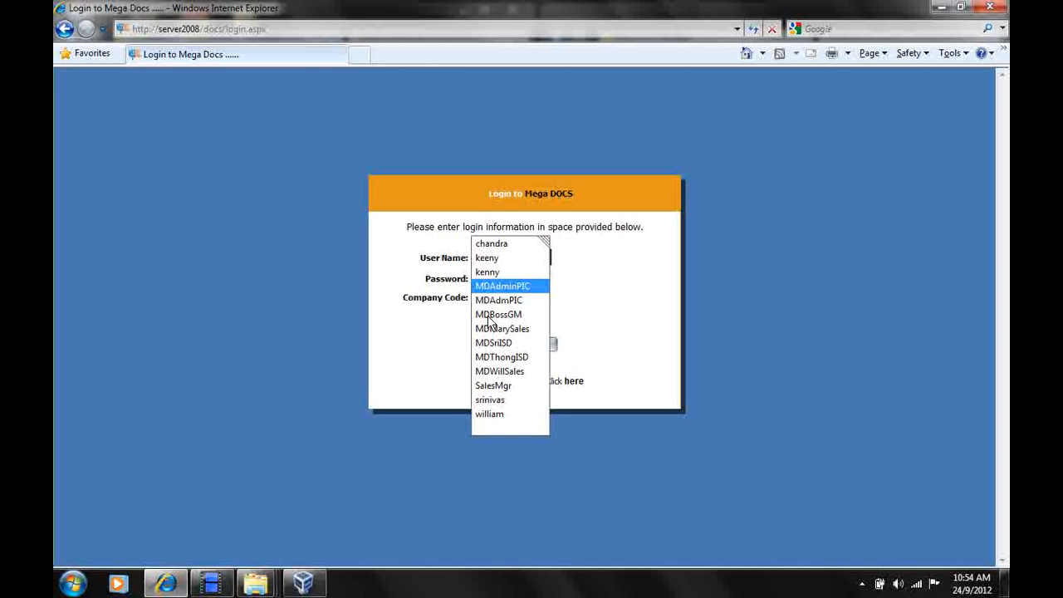
pyautogui.click(492, 414)
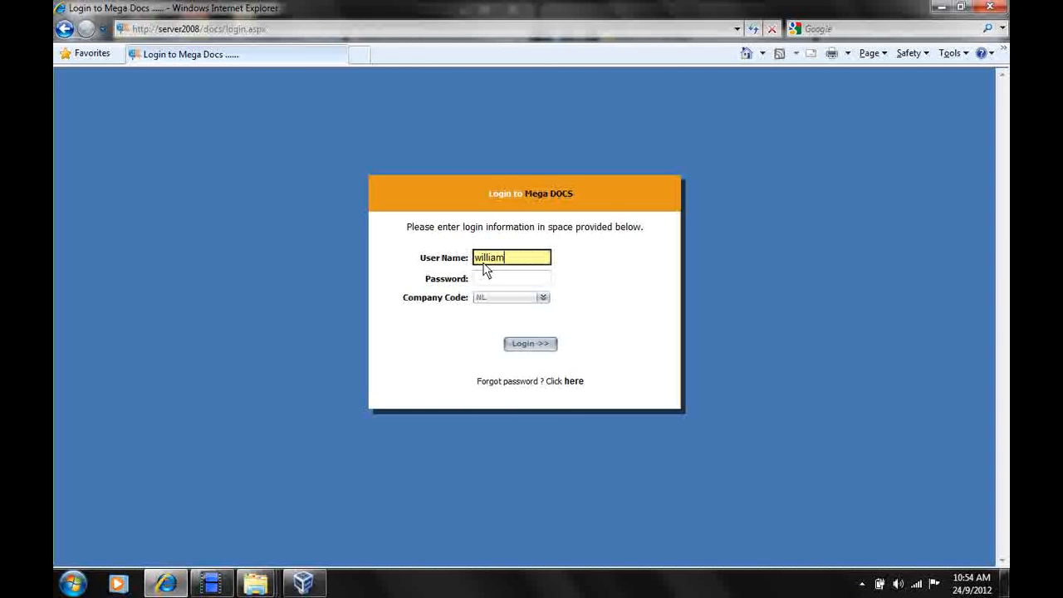
pyautogui.click(488, 277)
pyautogui.write('******')
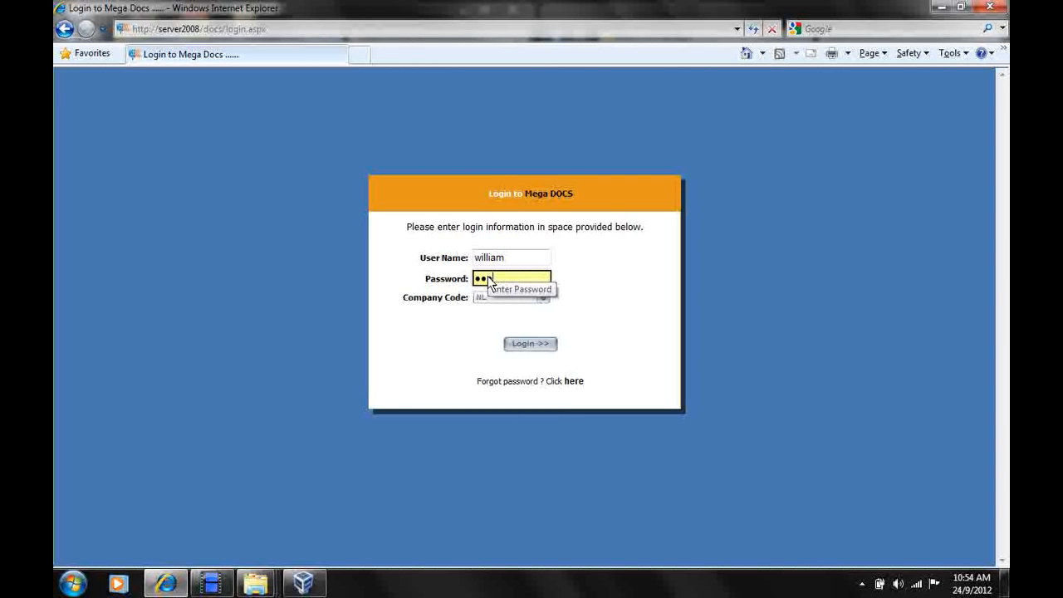
pyautogui.click(529, 347)
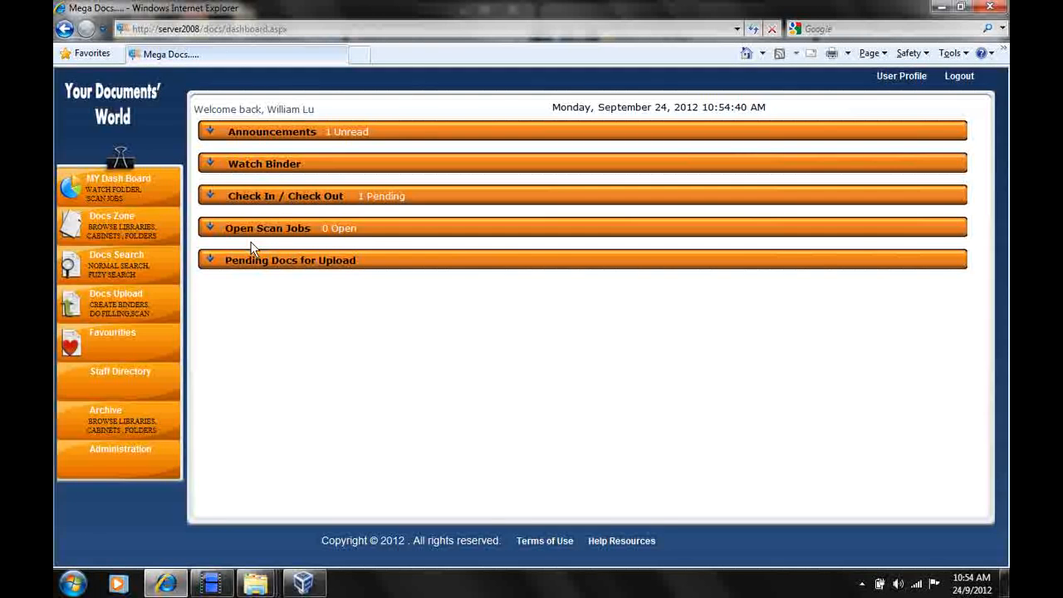
# Open Docs Zone, check the uploaded files in the personal backup binder and preview A_Planet_Earth.jpg.
pyautogui.click(111, 216)
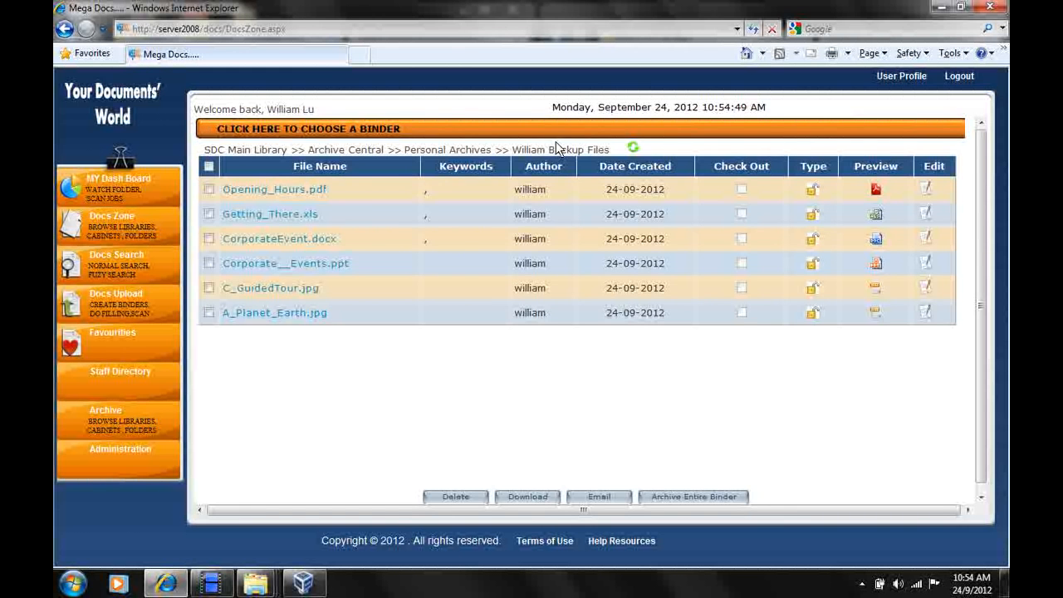
pyautogui.moveTo(512, 150); pyautogui.dragTo(613, 153)
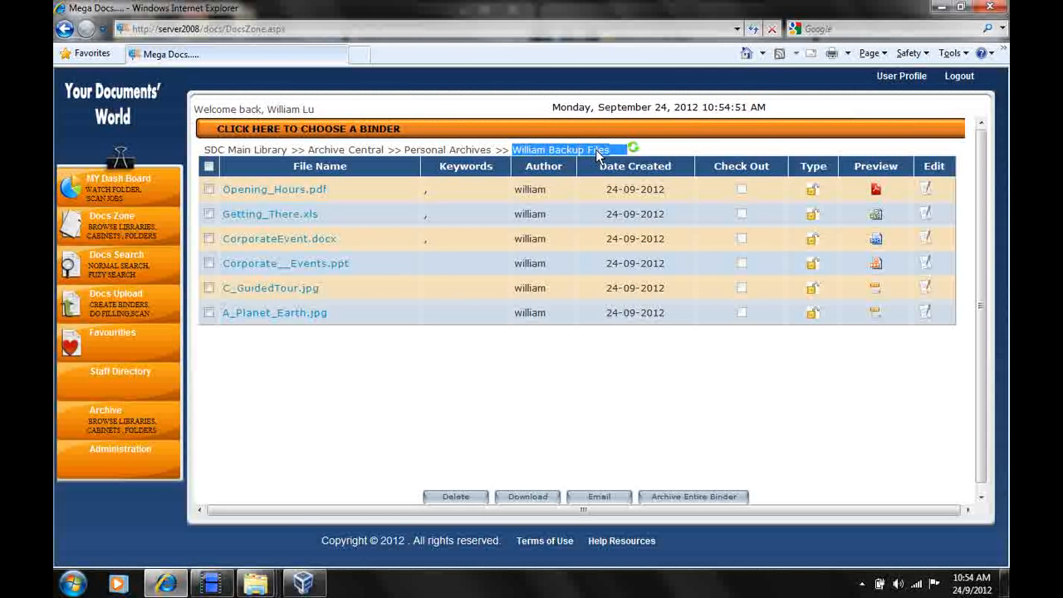
pyautogui.click(538, 368)
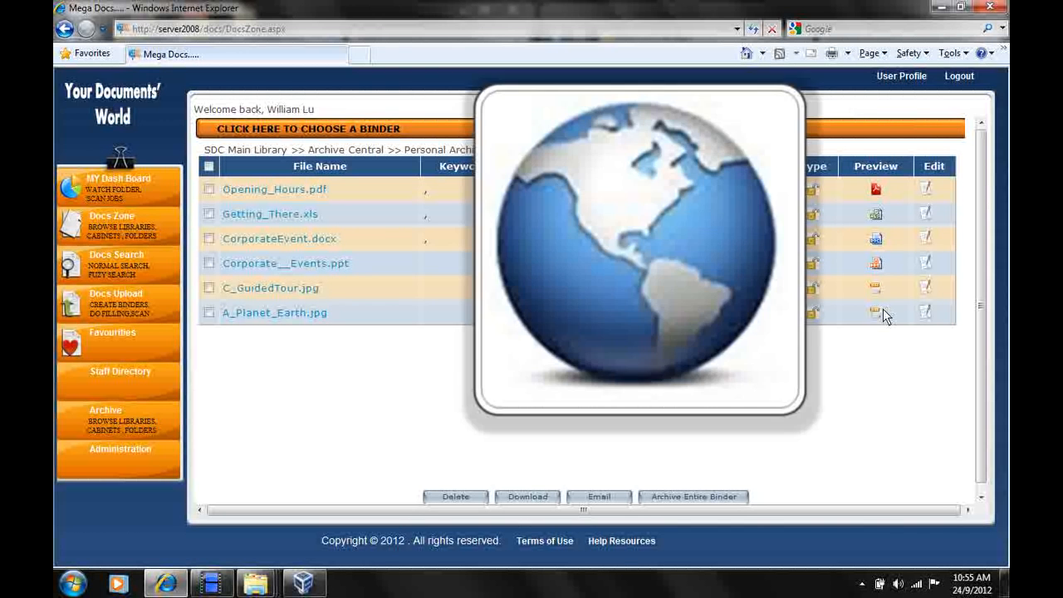
pyautogui.click(923, 311)
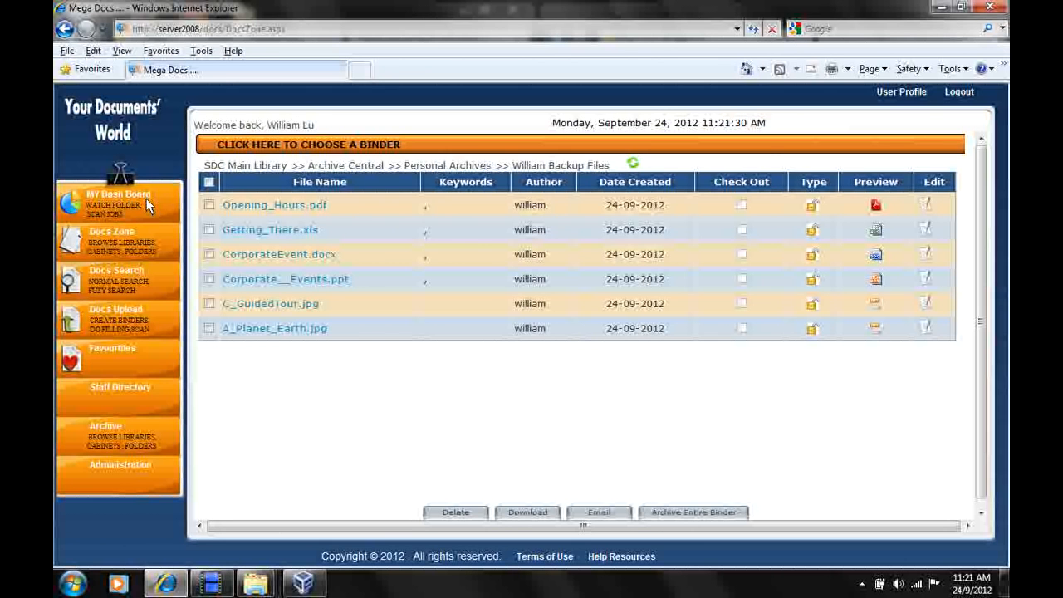
# Expand Pending Docs for Upload on the dashboard and review the binder choices for auto upload.
pyautogui.click(141, 200)
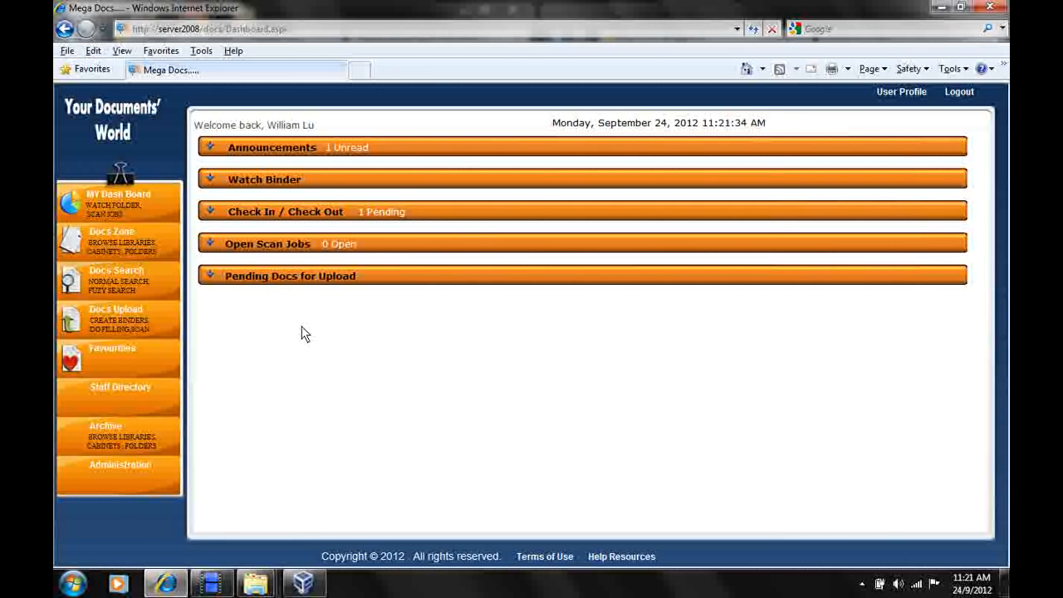
pyautogui.click(291, 280)
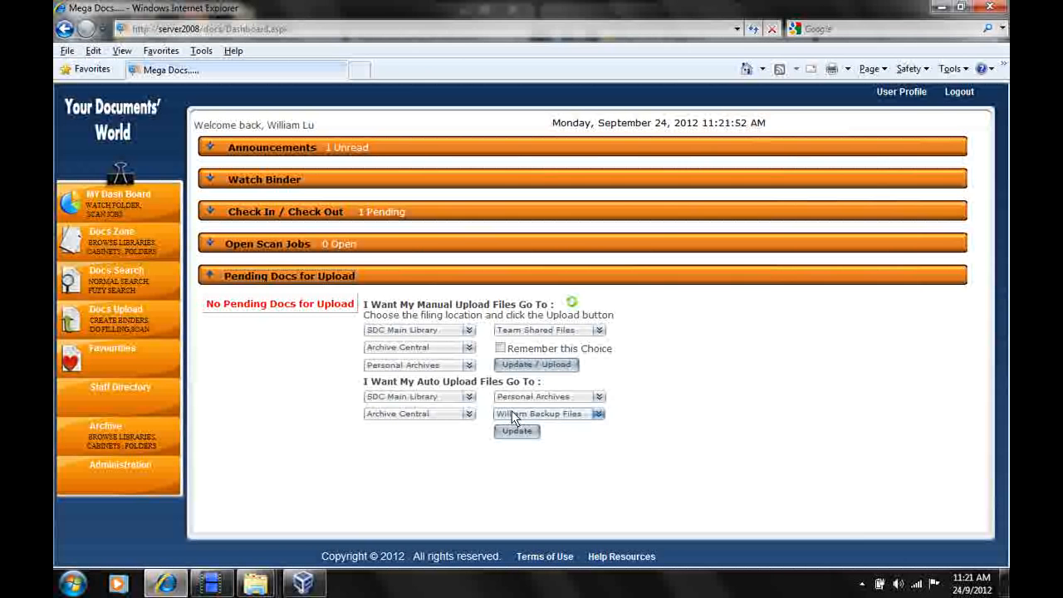
pyautogui.click(598, 413)
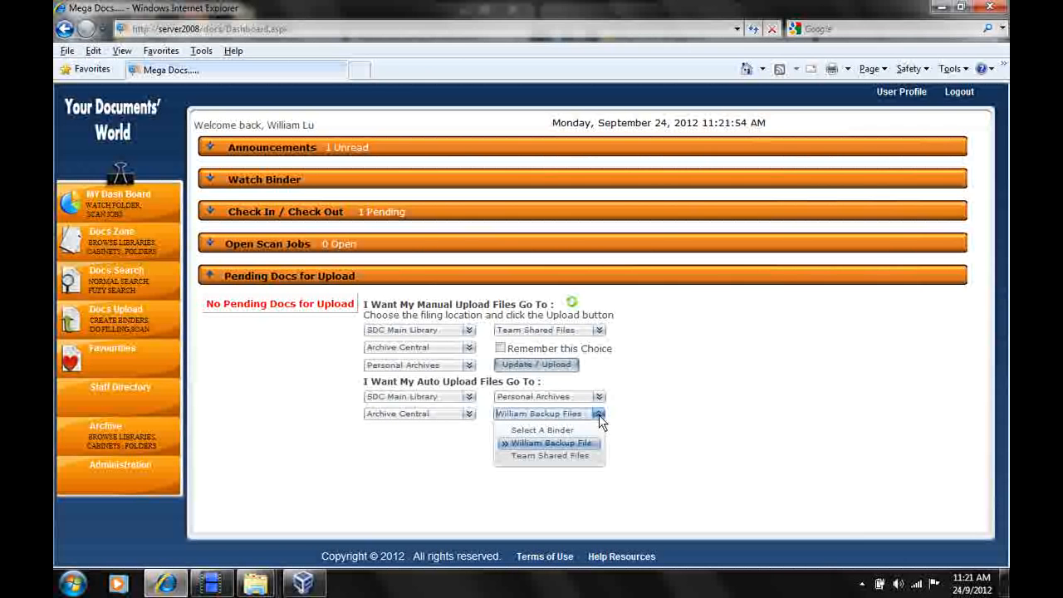
pyautogui.click(628, 343)
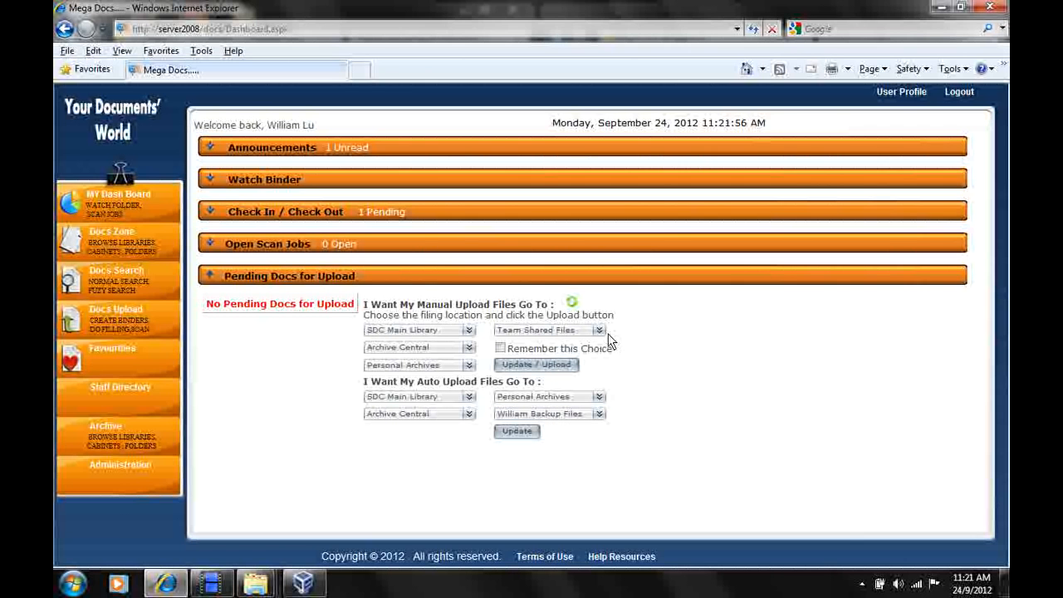
# Set the manual upload destination to the Team Shared Files binder, enable Remember this Choice and save the update.
pyautogui.click(597, 331)
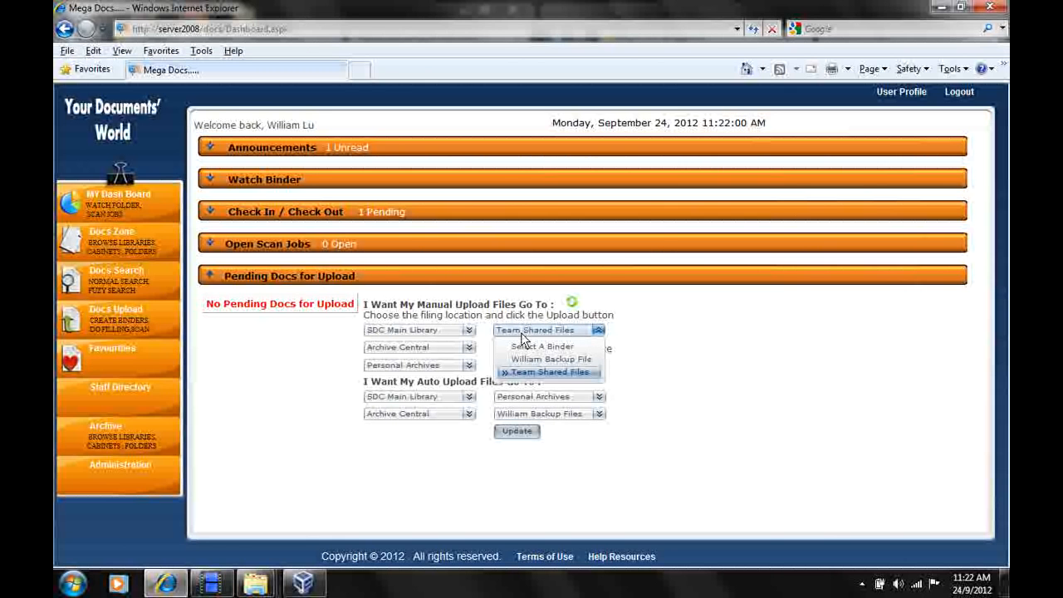
pyautogui.click(548, 371)
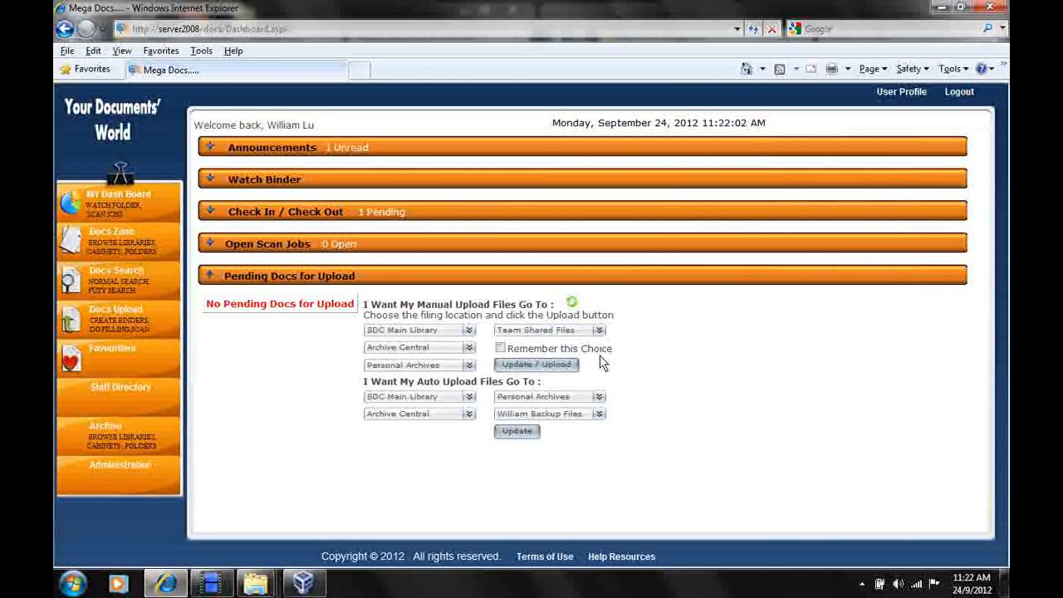
pyautogui.click(500, 349)
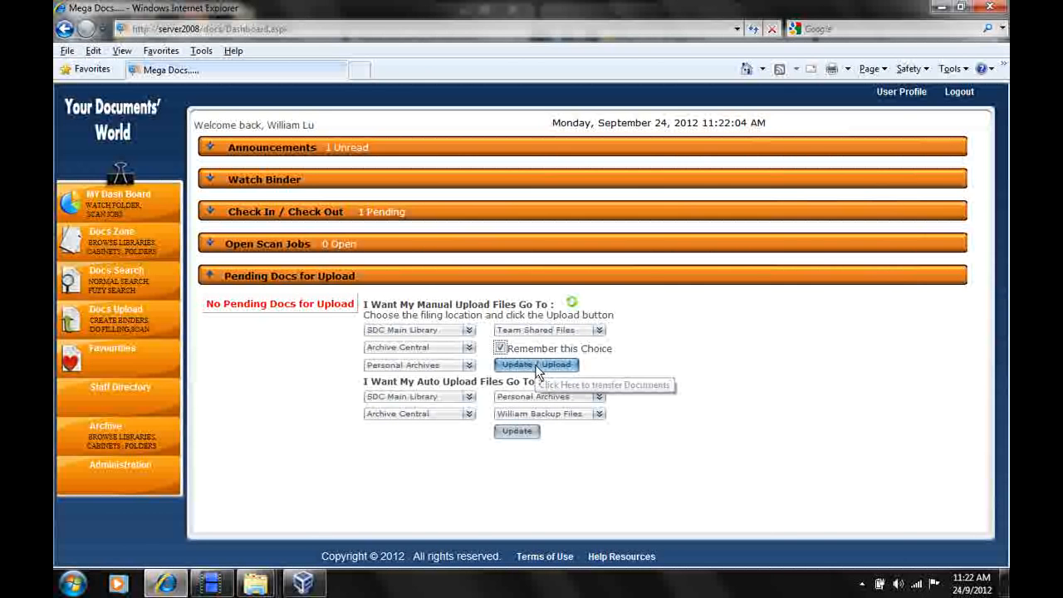
pyautogui.click(535, 370)
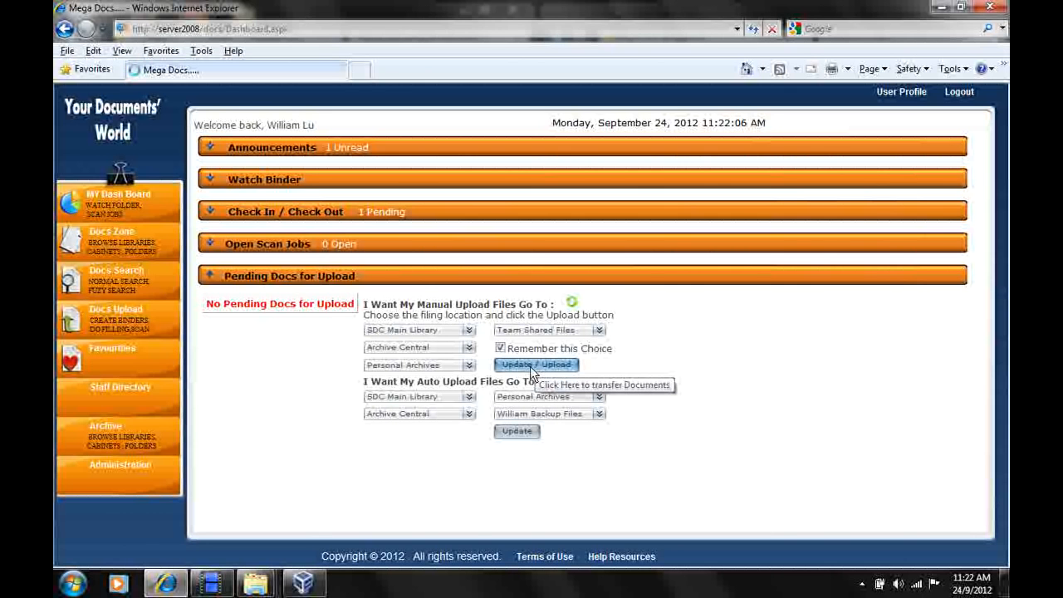
# Restore the browser to a smaller window and copy the five files from Files for AUTO UPLOAD into the personal Manual network folder.
pyautogui.click(960, 7)
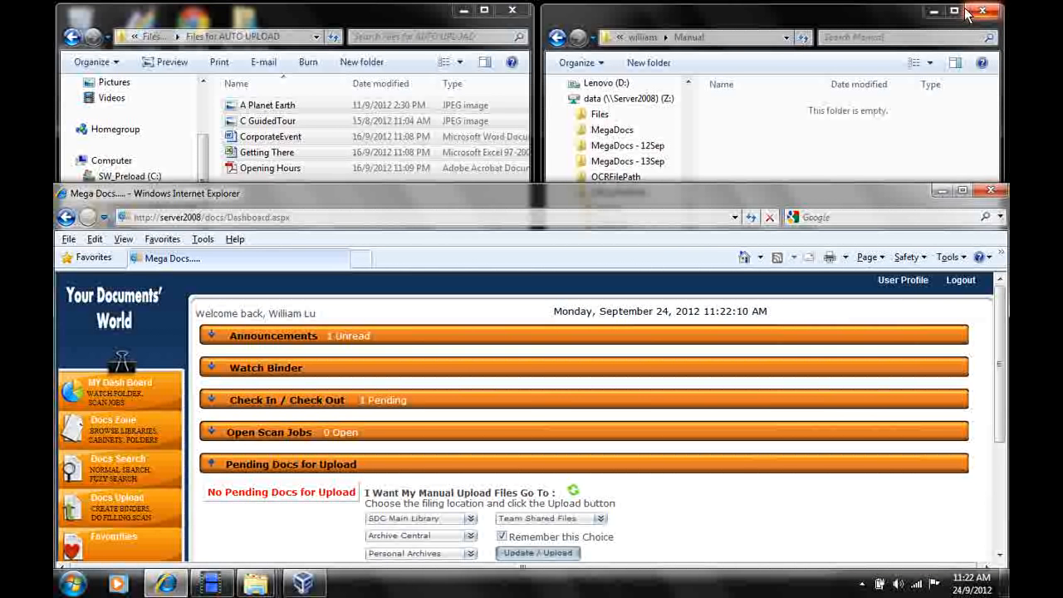
pyautogui.click(270, 15)
pyautogui.click(598, 22)
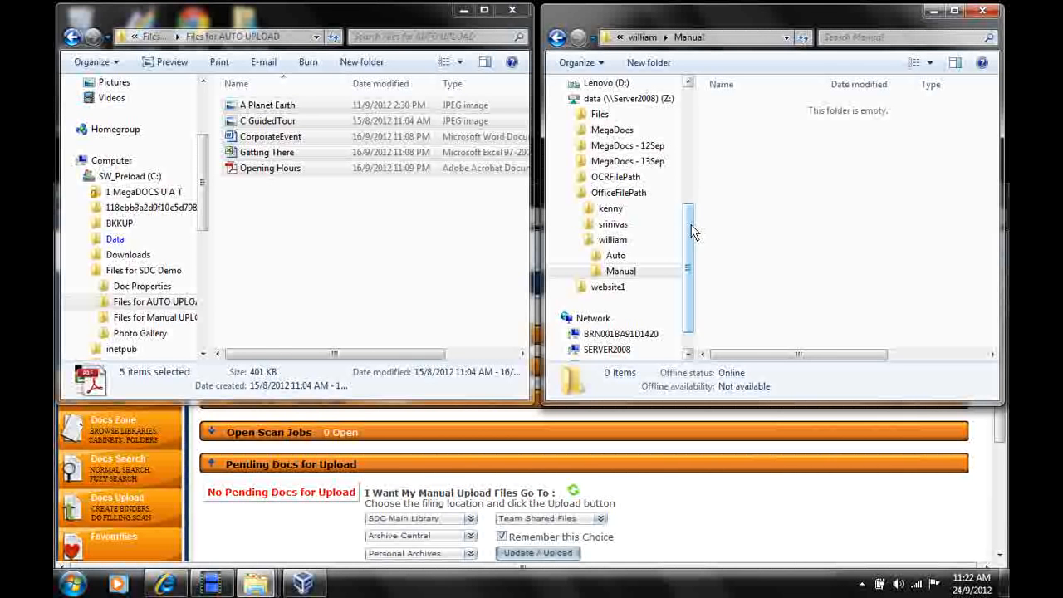
pyautogui.click(625, 258)
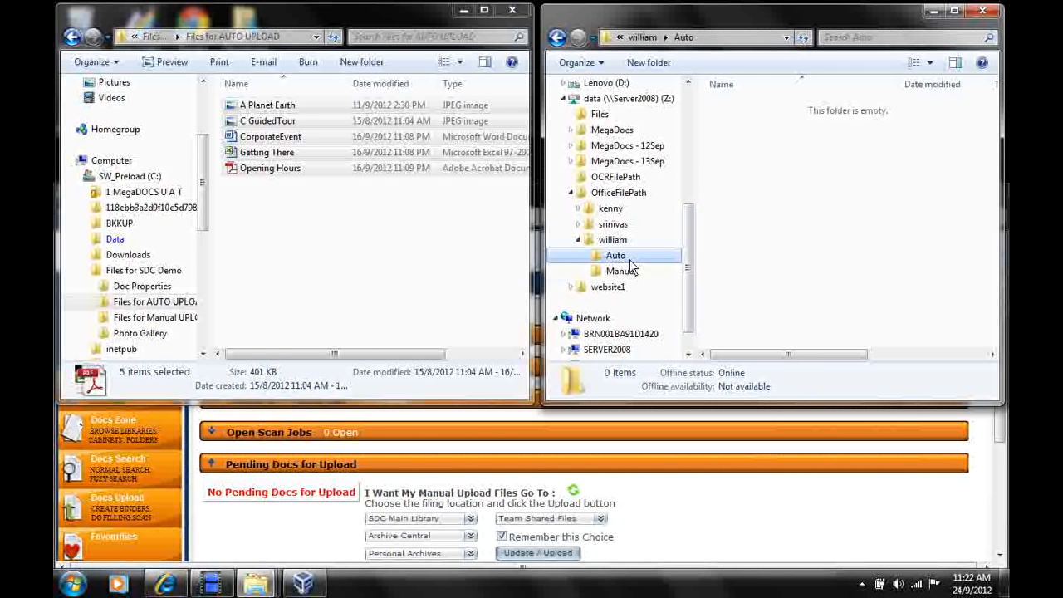
pyautogui.click(633, 273)
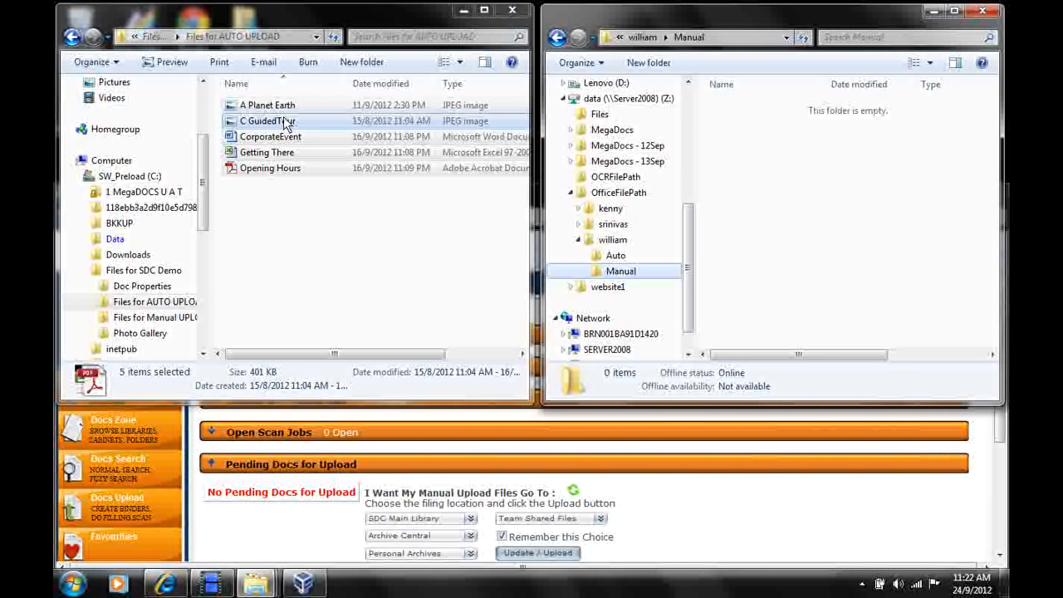
pyautogui.click(287, 28)
pyautogui.moveTo(284, 131); pyautogui.dragTo(797, 228)
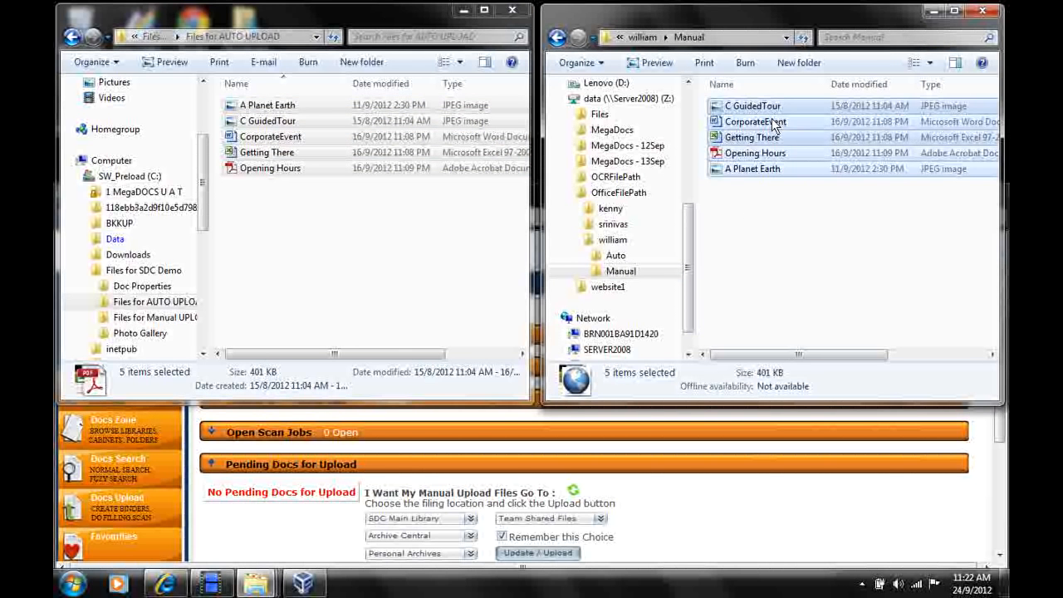
# Refresh the Pending Docs for Upload list on the dashboard and compare it with the files in the Manual folder.
pyautogui.click(755, 507)
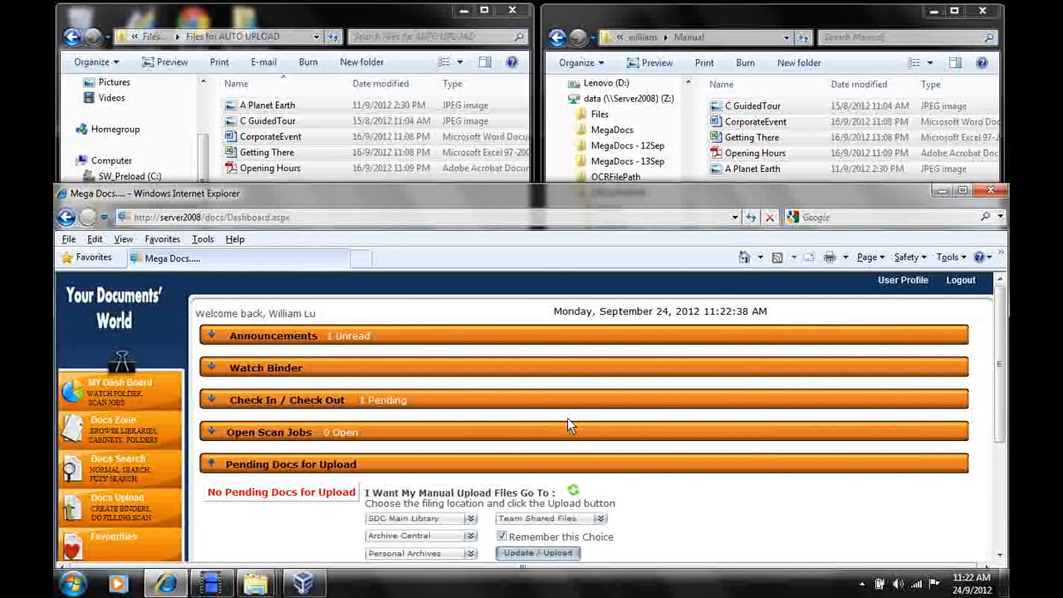
pyautogui.click(573, 492)
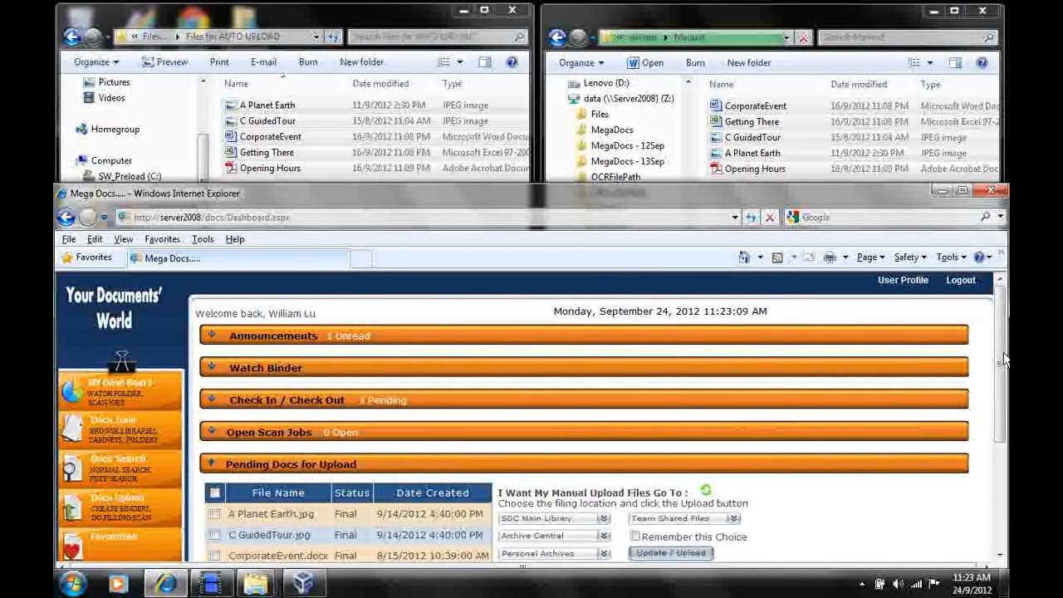
pyautogui.moveTo(1000, 351); pyautogui.dragTo(1000, 400)
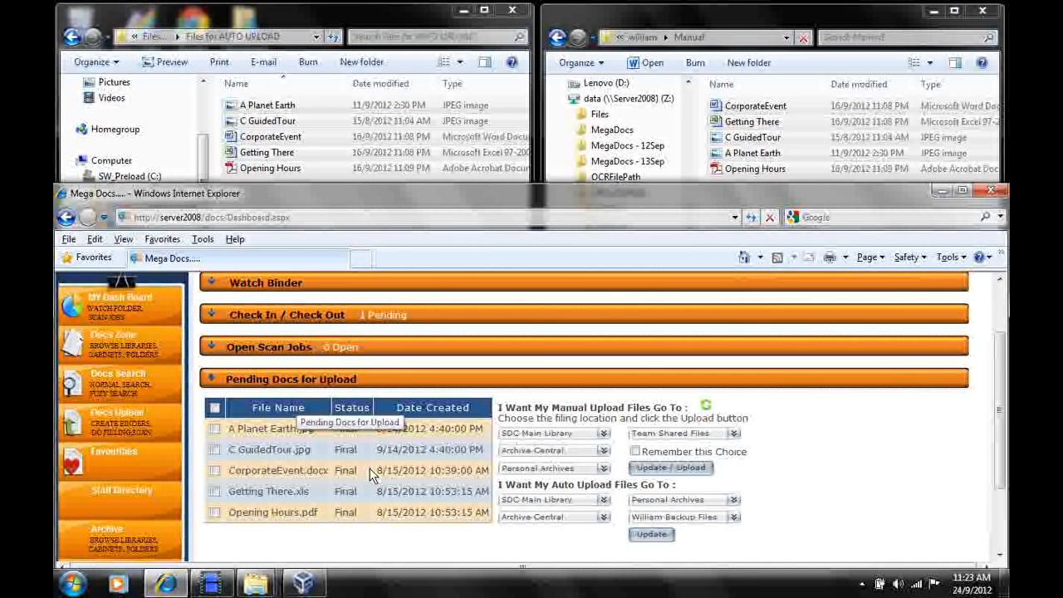
pyautogui.click(818, 25)
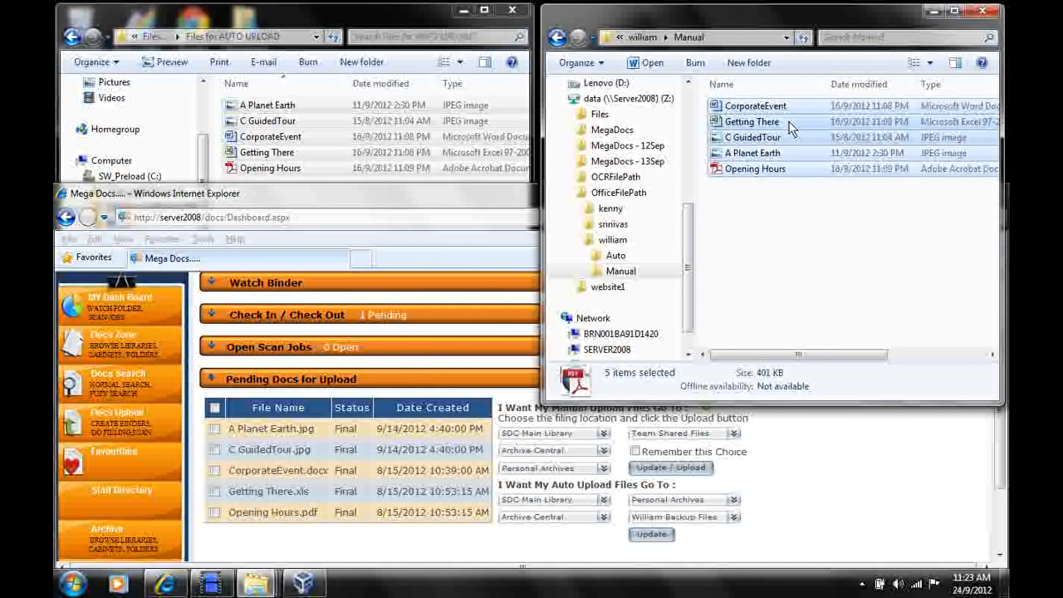
pyautogui.moveTo(774, 125); pyautogui.dragTo(804, 230)
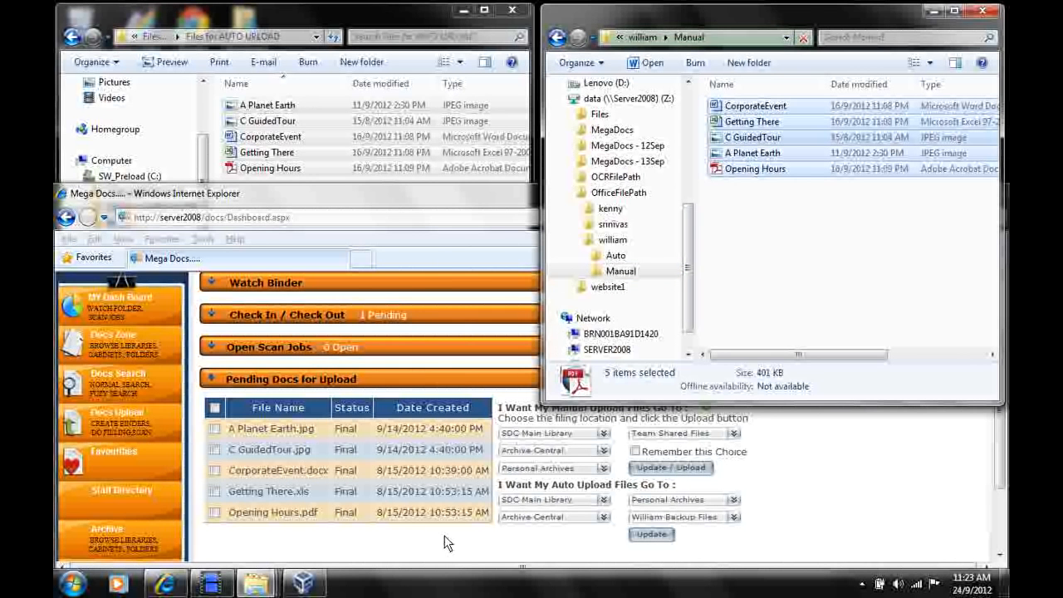
# Select all pending docs, upload them to Team Shared Files with Remember this Choice enabled, and check the Manual folder.
pyautogui.click(284, 534)
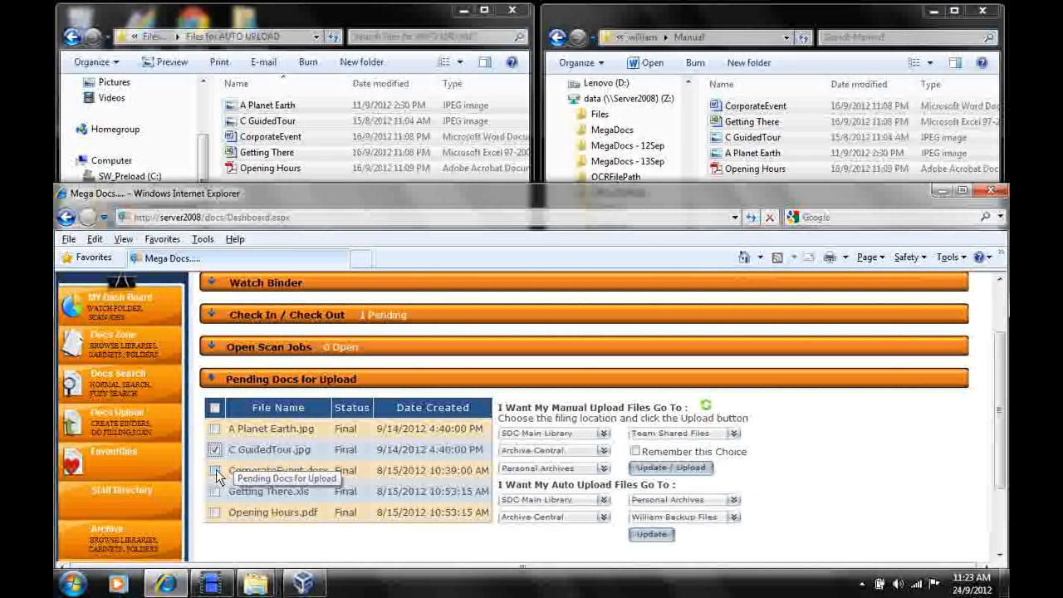
pyautogui.click(214, 408)
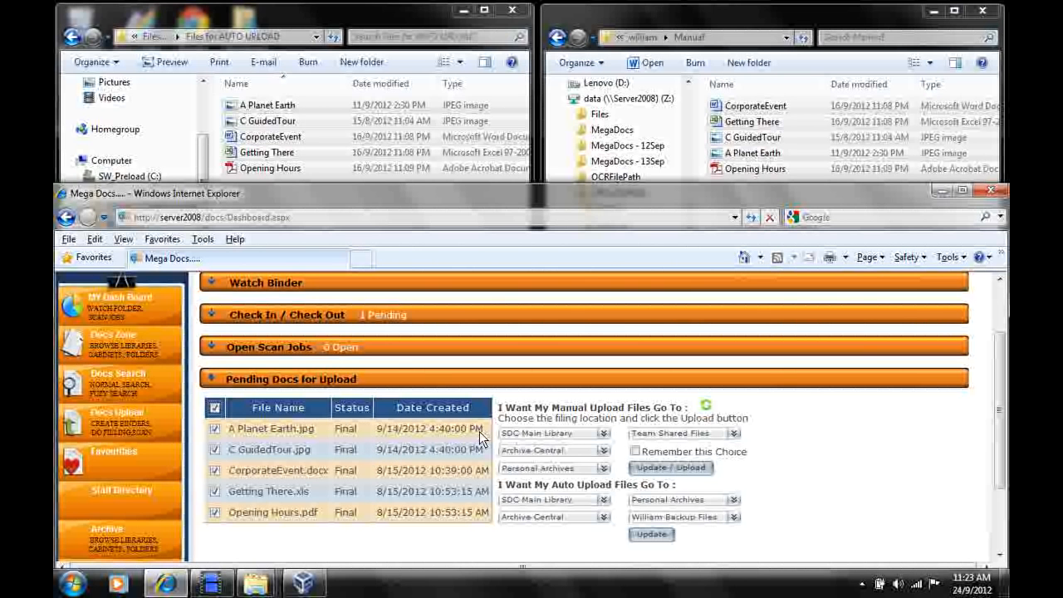
pyautogui.click(634, 451)
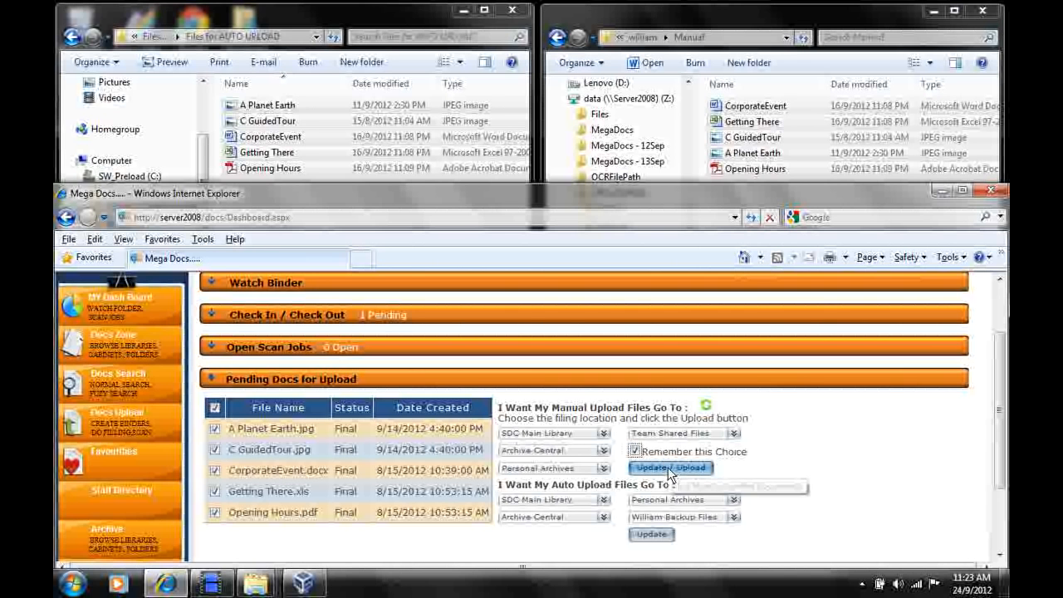
pyautogui.click(670, 468)
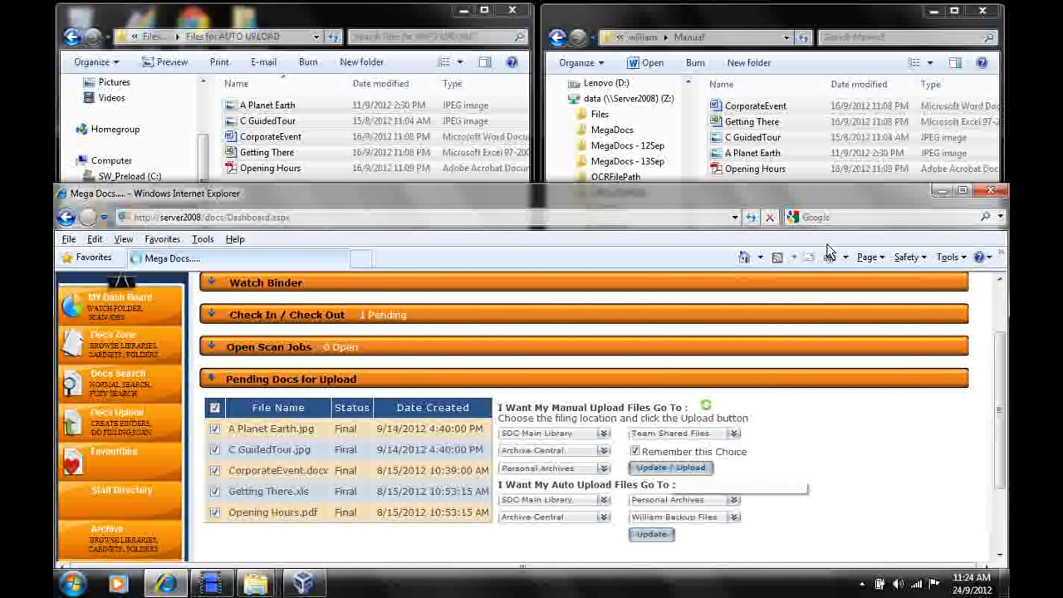
pyautogui.click(859, 19)
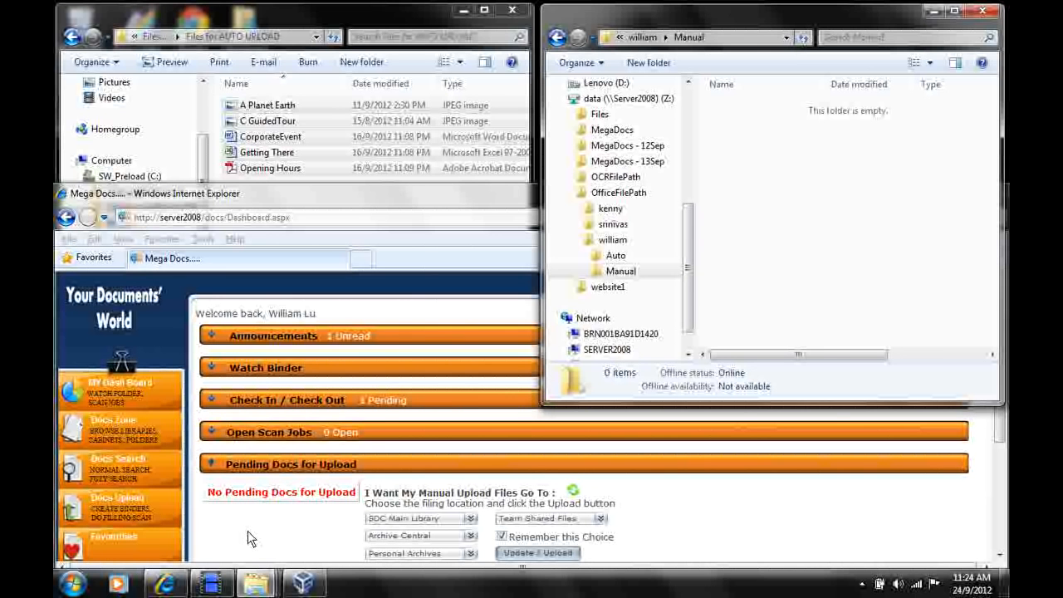
pyautogui.click(438, 204)
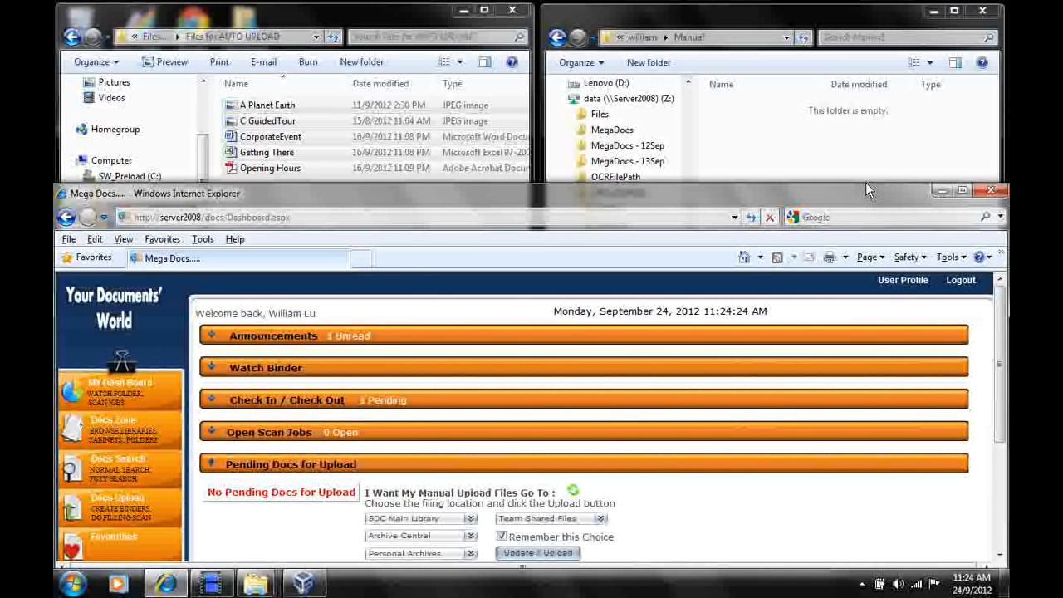
# Maximize the browser and list the documents of the Team Shared Files binder in Docs Zone.
pyautogui.click(963, 192)
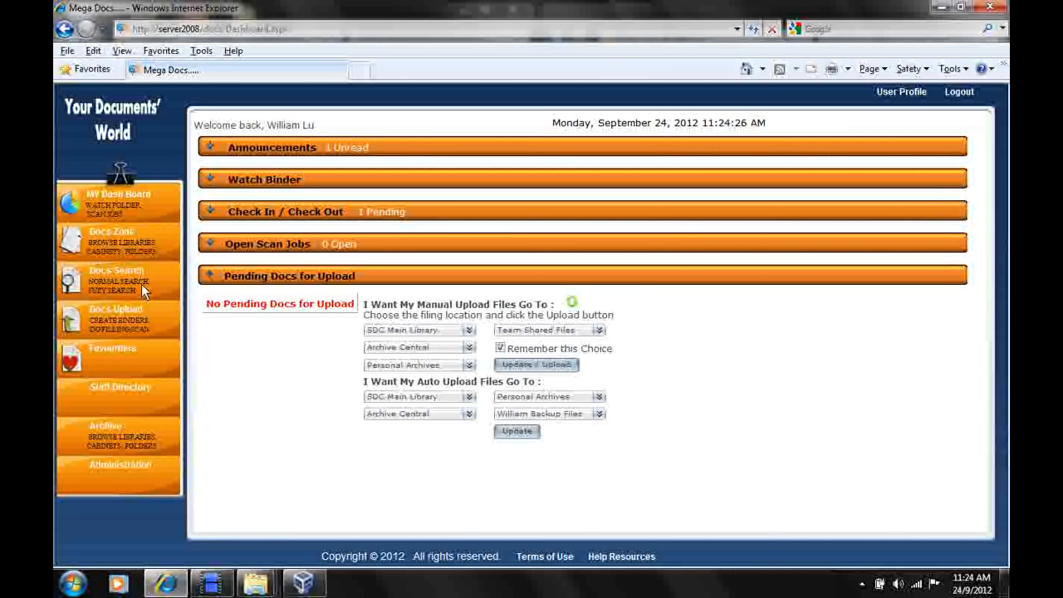
pyautogui.click(122, 229)
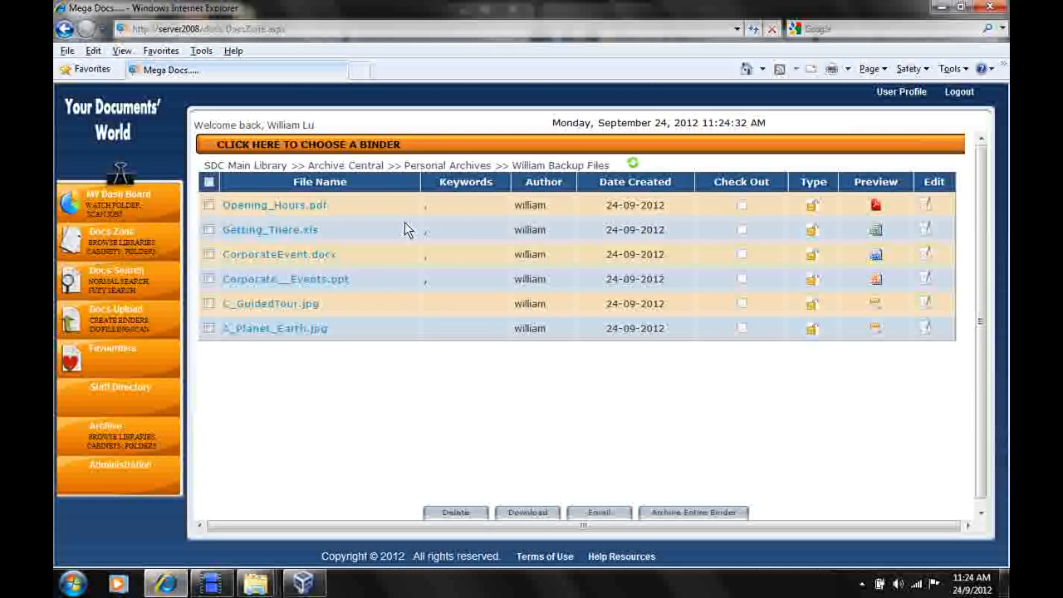
pyautogui.click(342, 141)
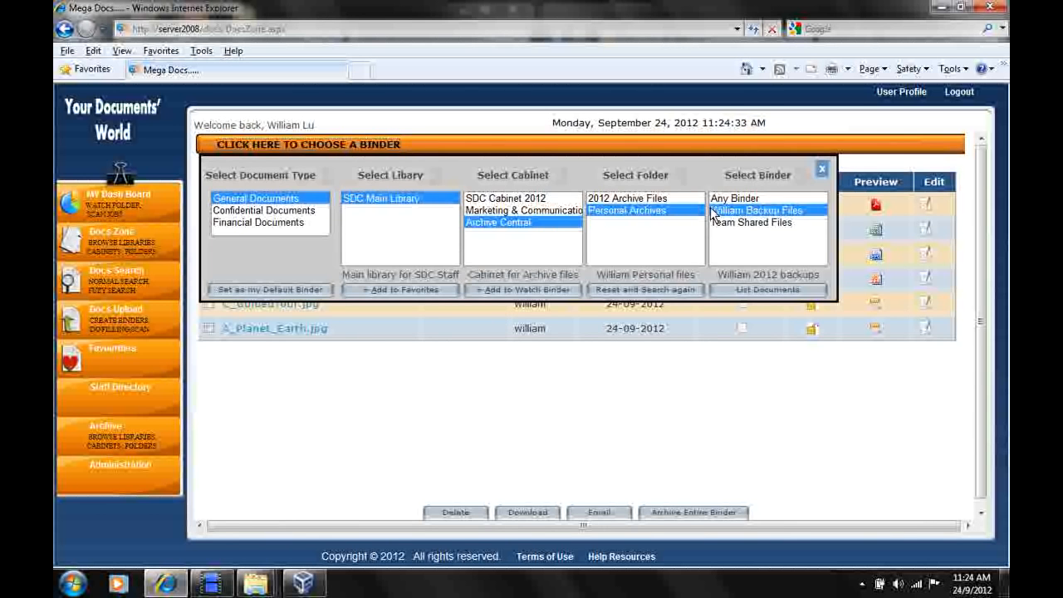
pyautogui.click(747, 222)
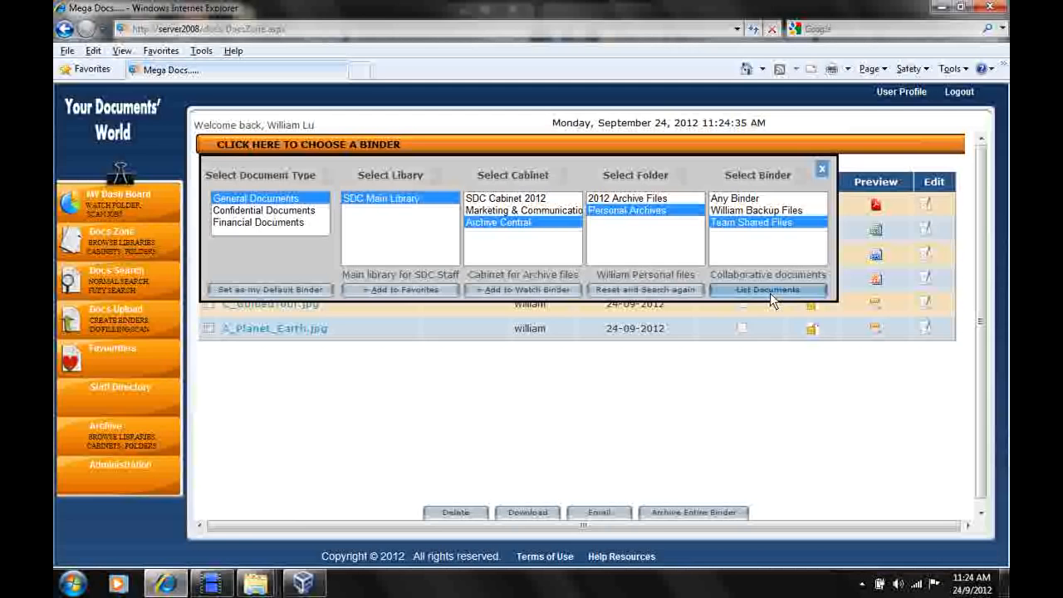
pyautogui.click(768, 291)
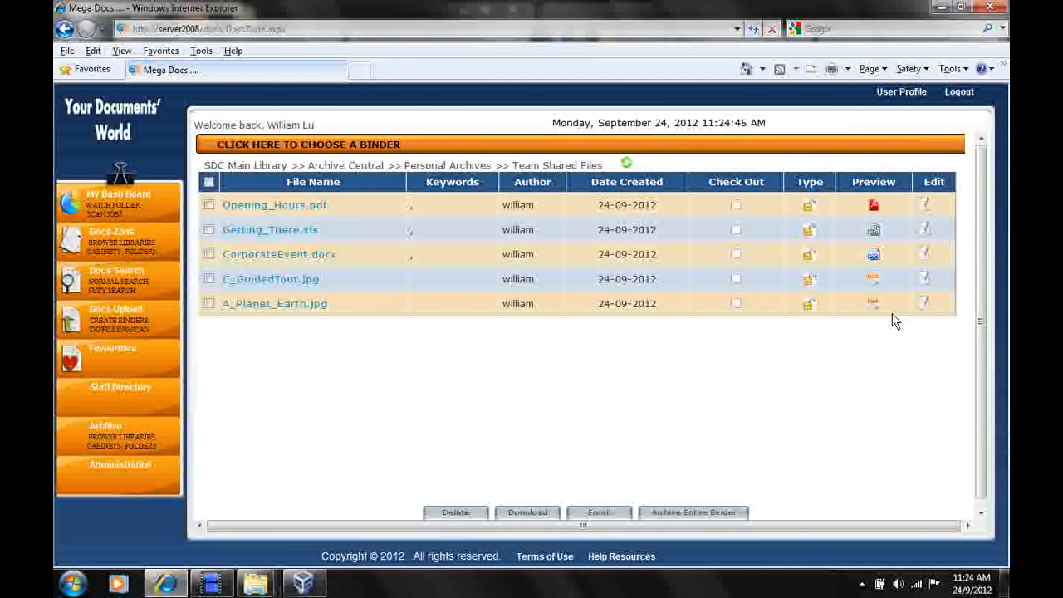
# Open the edit view of C_GuidedTour.jpg in the Team Shared Files binder.
pyautogui.moveTo(881, 310)
pyautogui.moveTo(875, 278)
pyautogui.click(925, 279)
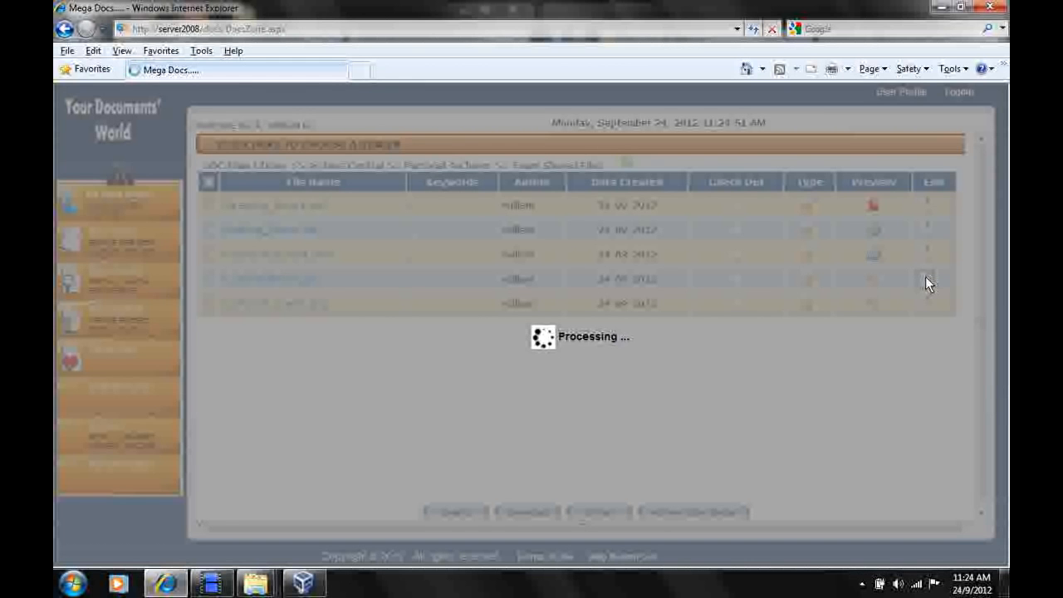